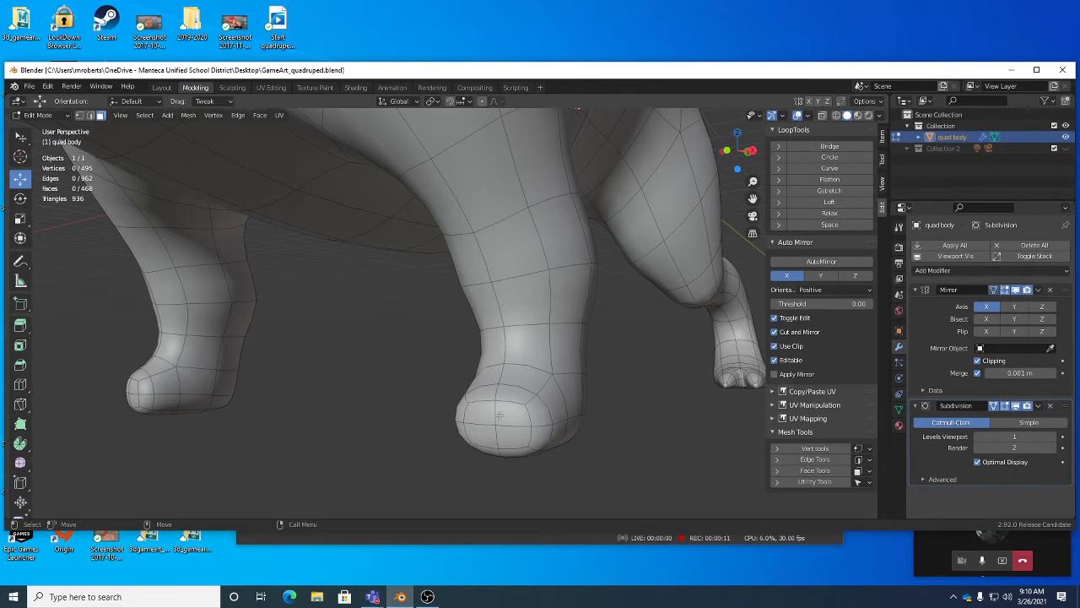
pyautogui.click(478, 411)
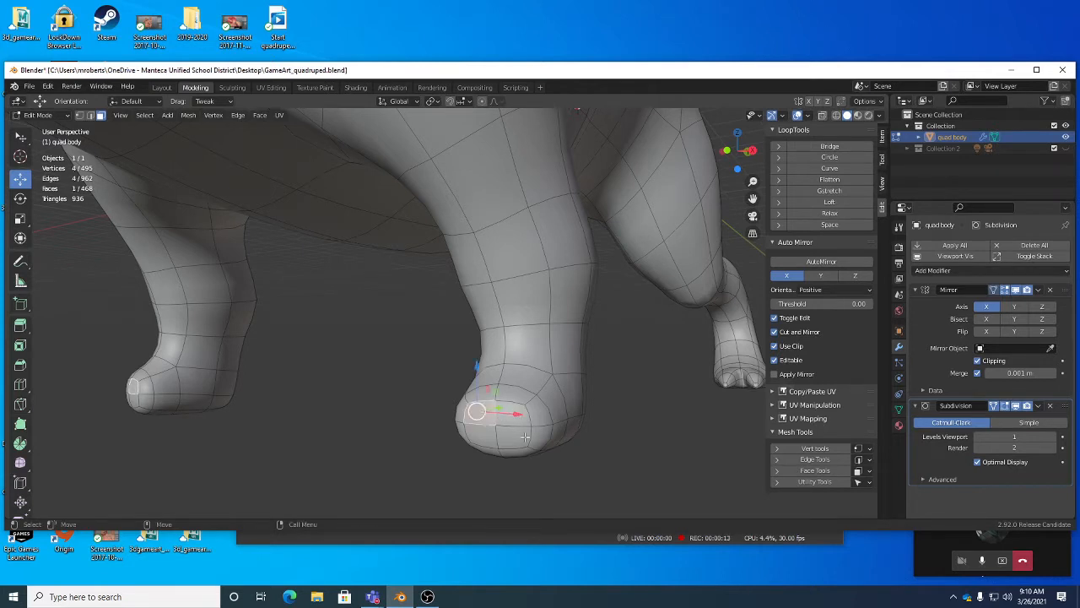
pyautogui.press('w')
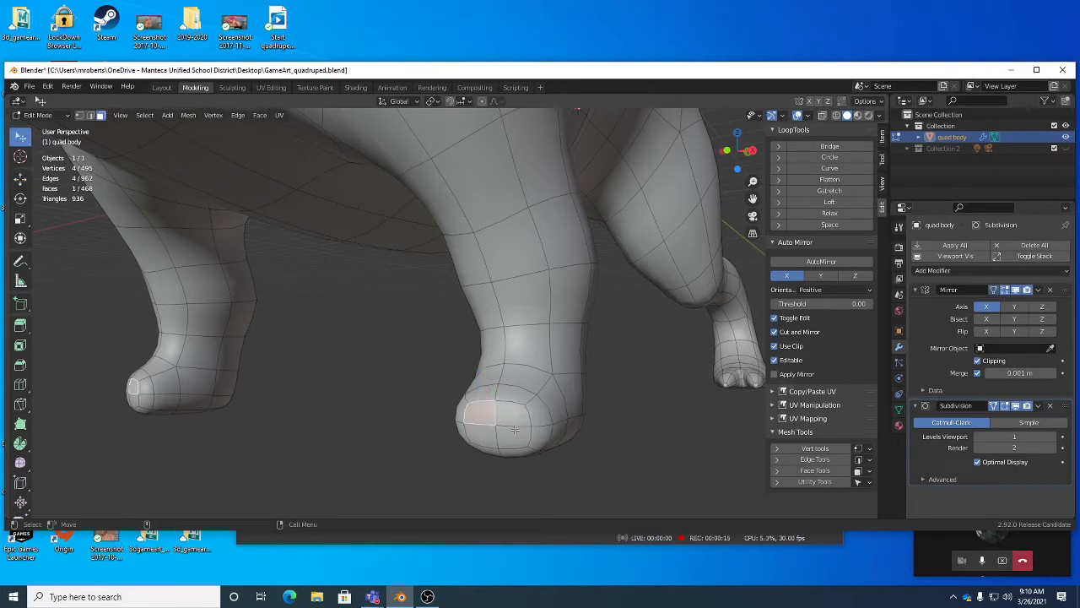
pyautogui.press('w')
pyautogui.moveTo(499, 427); pyautogui.dragTo(494, 421)
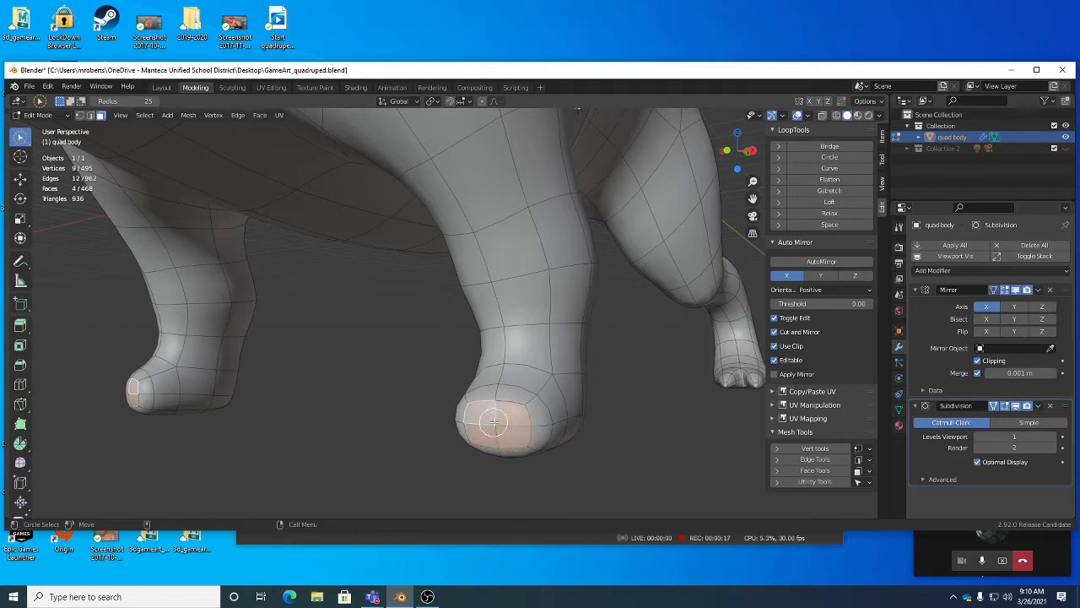
pyautogui.moveTo(494, 422); pyautogui.dragTo(511, 439, button='middle')
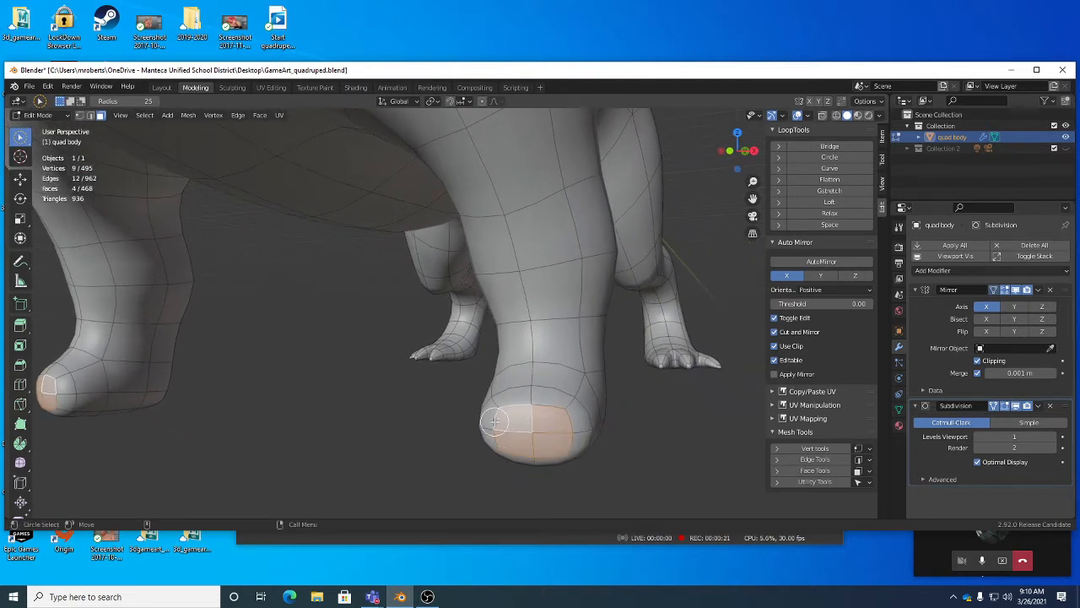
pyautogui.moveTo(579, 415); pyautogui.dragTo(577, 418)
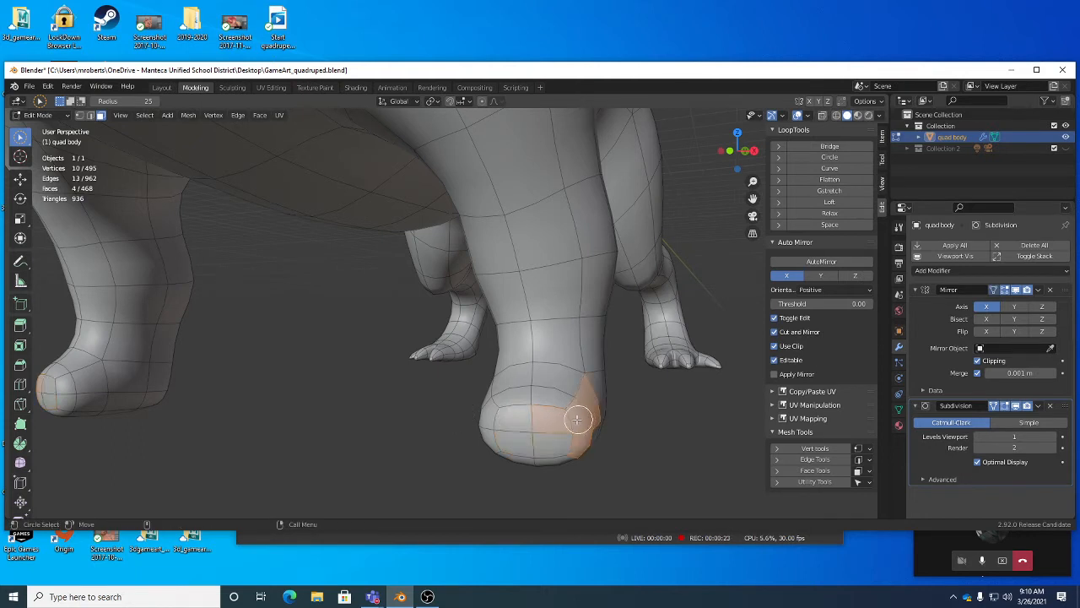
pyautogui.moveTo(543, 414)
pyautogui.mouseDown(button='middle')
pyautogui.moveTo(581, 431)
pyautogui.moveTo(602, 386)
pyautogui.mouseUp(button='middle')
pyautogui.moveTo(619, 393); pyautogui.dragTo(497, 397)
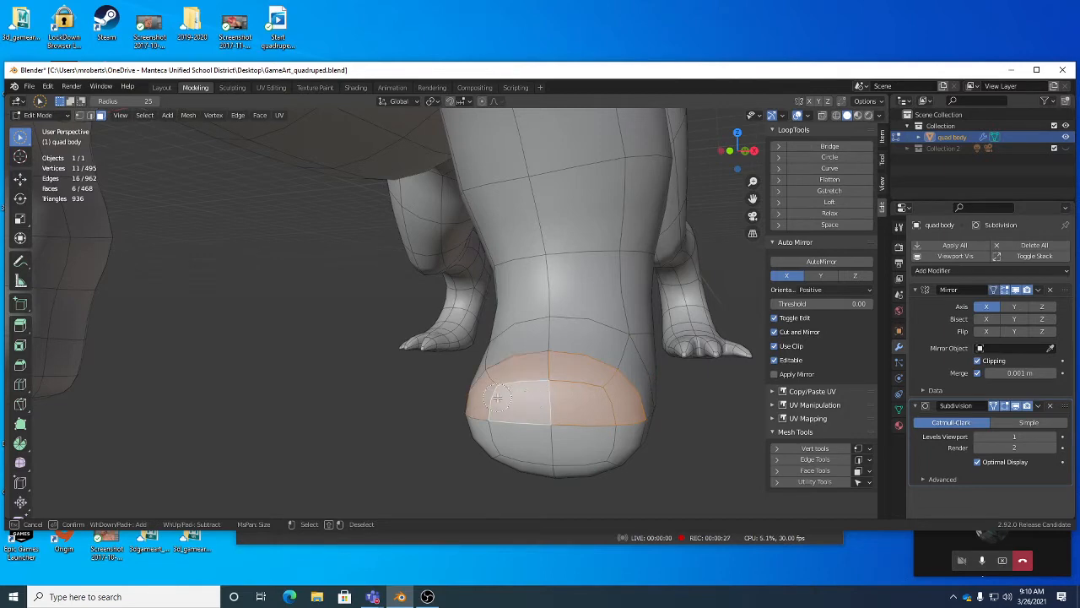
pyautogui.keyDown('ctrl'); pyautogui.moveTo(533, 359); pyautogui.dragTo(557, 371); pyautogui.keyUp('ctrl')
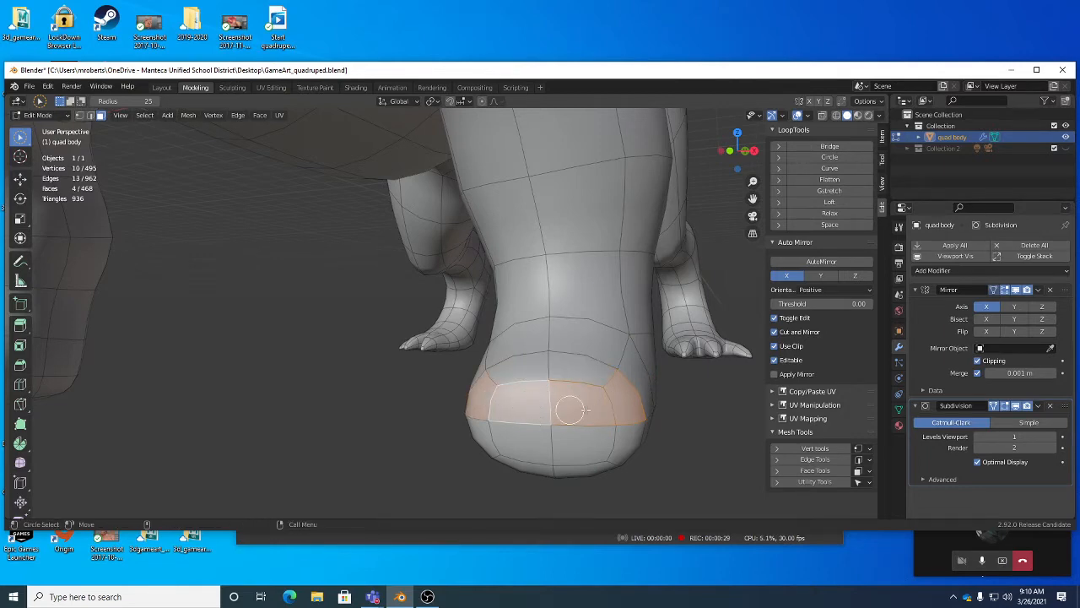
pyautogui.moveTo(596, 414); pyautogui.dragTo(571, 400, button='middle')
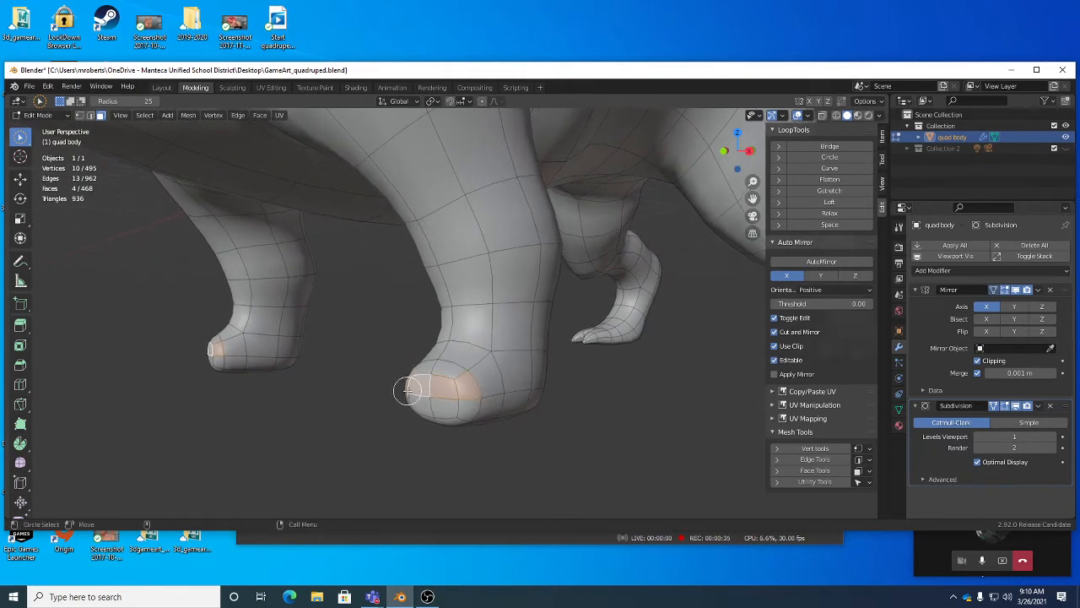
pyautogui.press('w')
pyautogui.press('w')
pyautogui.click(555, 445)
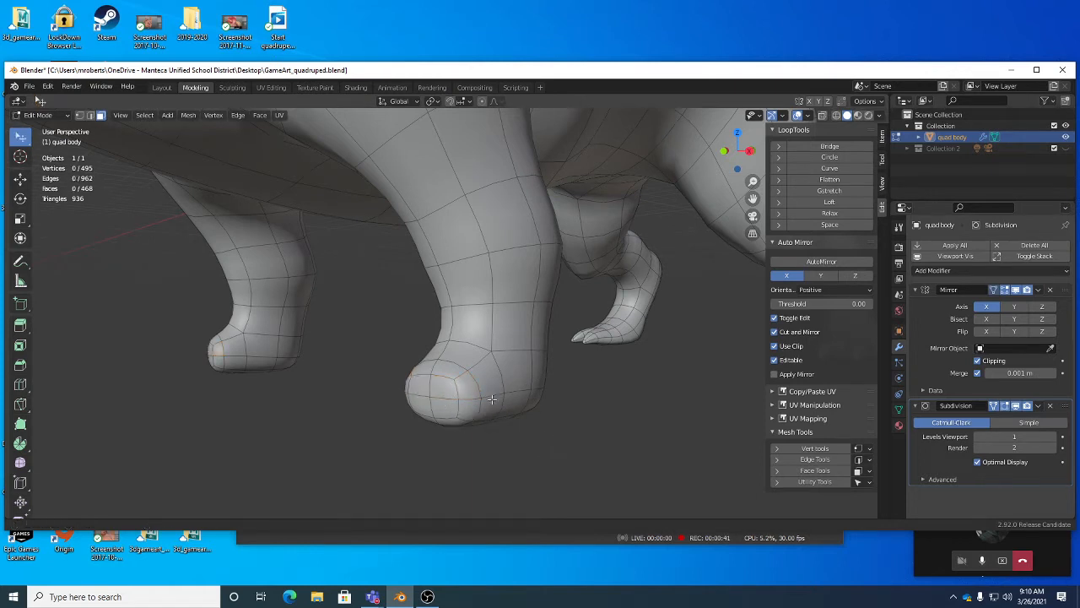
# Select the horizontal edge loop running around the middle of the front foot and dissolve its edges
pyautogui.scroll(1, 492, 399)
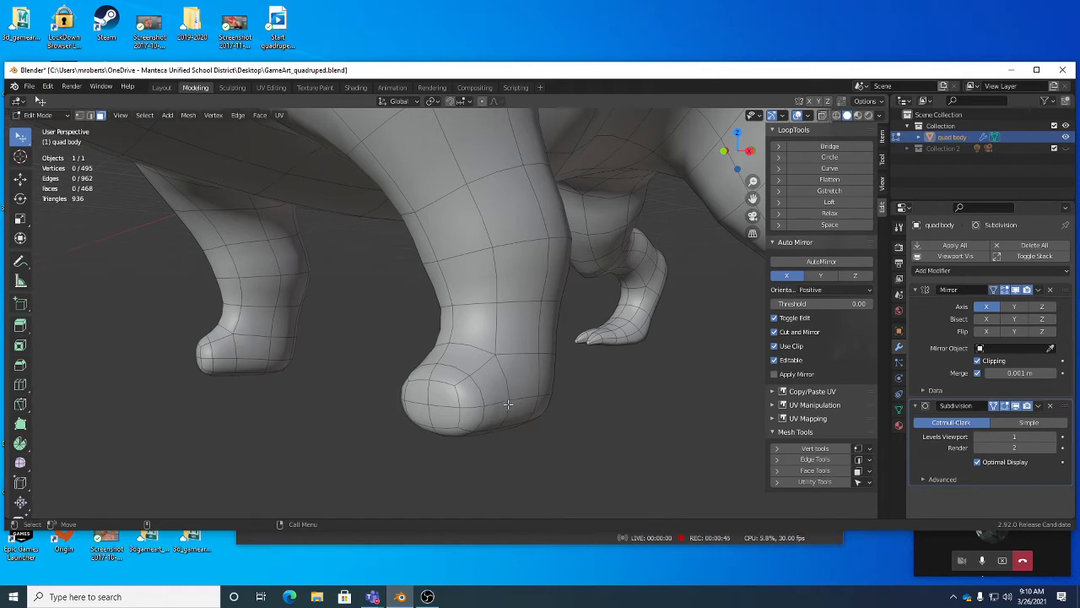
pyautogui.press('2')
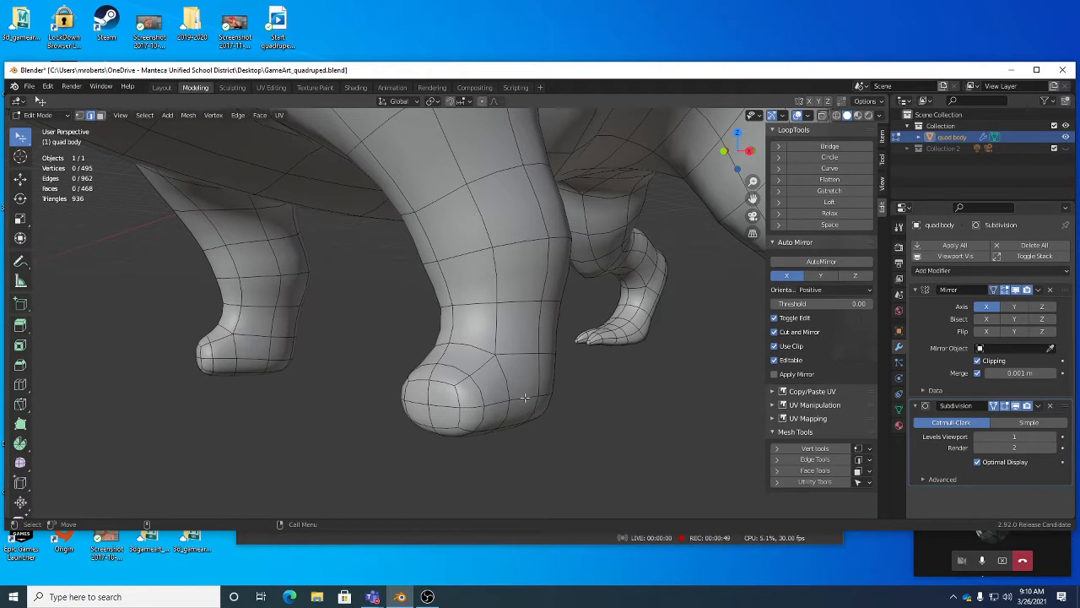
pyautogui.keyDown('alt'); pyautogui.click(525, 398); pyautogui.keyUp('alt')
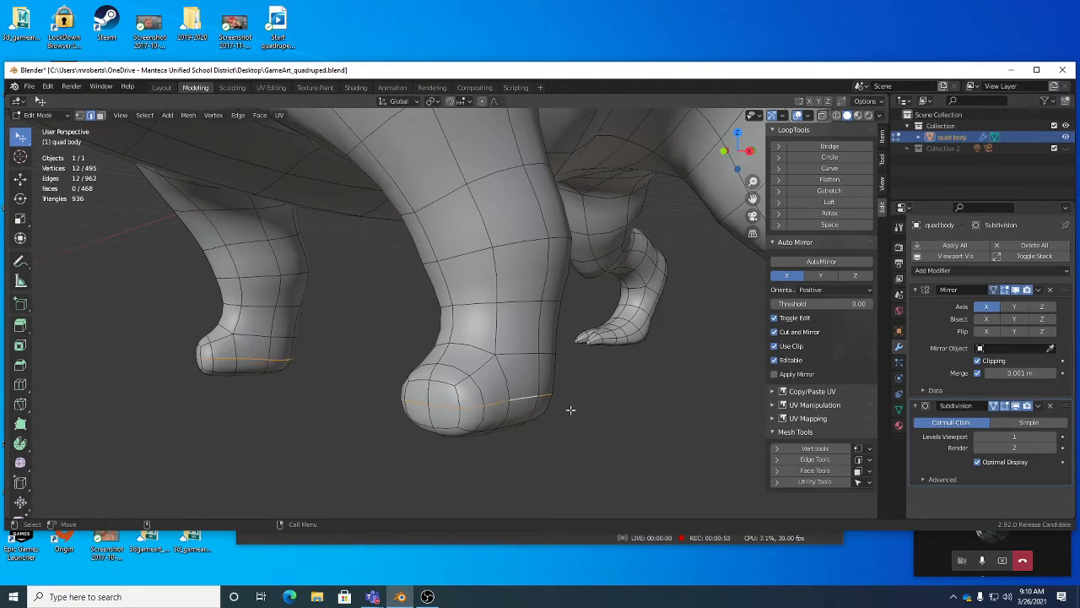
pyautogui.press('x')
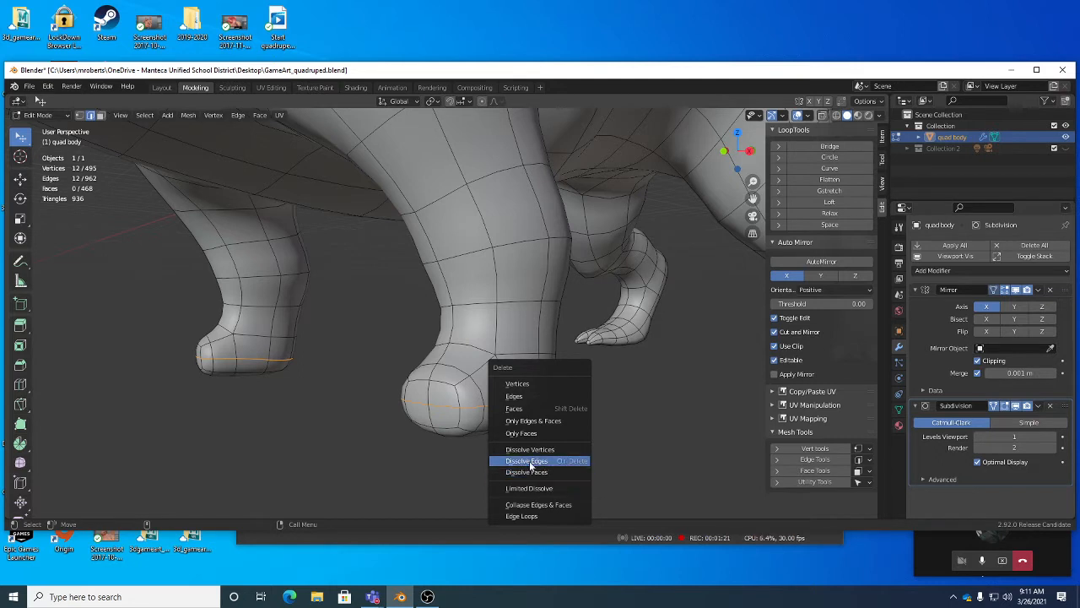
pyautogui.click(539, 462)
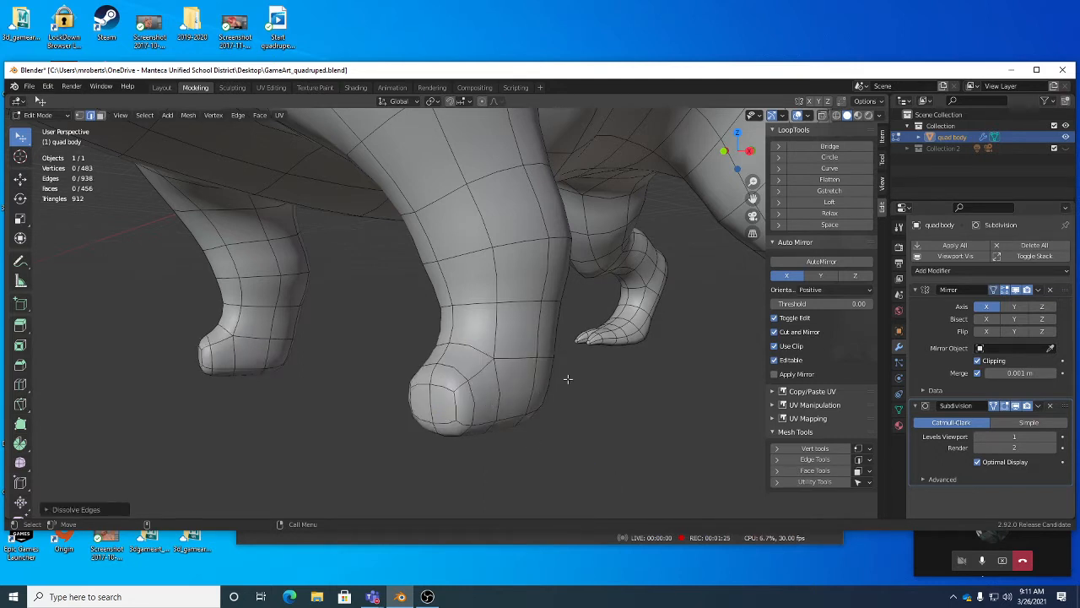
# Select the row of faces along the outer side of the front foot, from toe to heel, with Select Shortest Path
pyautogui.moveTo(532, 400); pyautogui.dragTo(497, 400, button='middle')
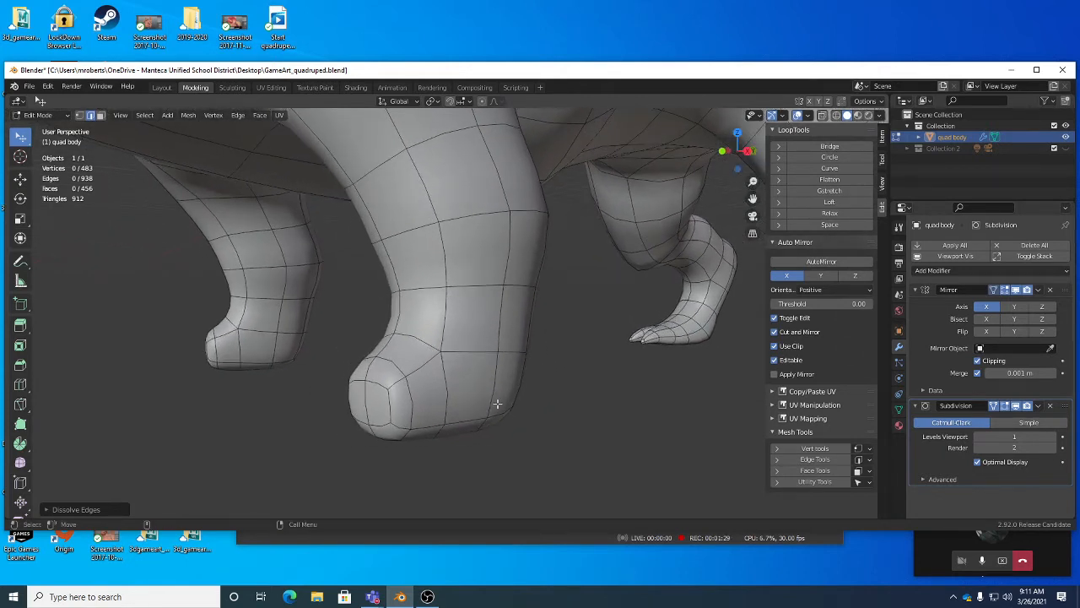
pyautogui.press('3')
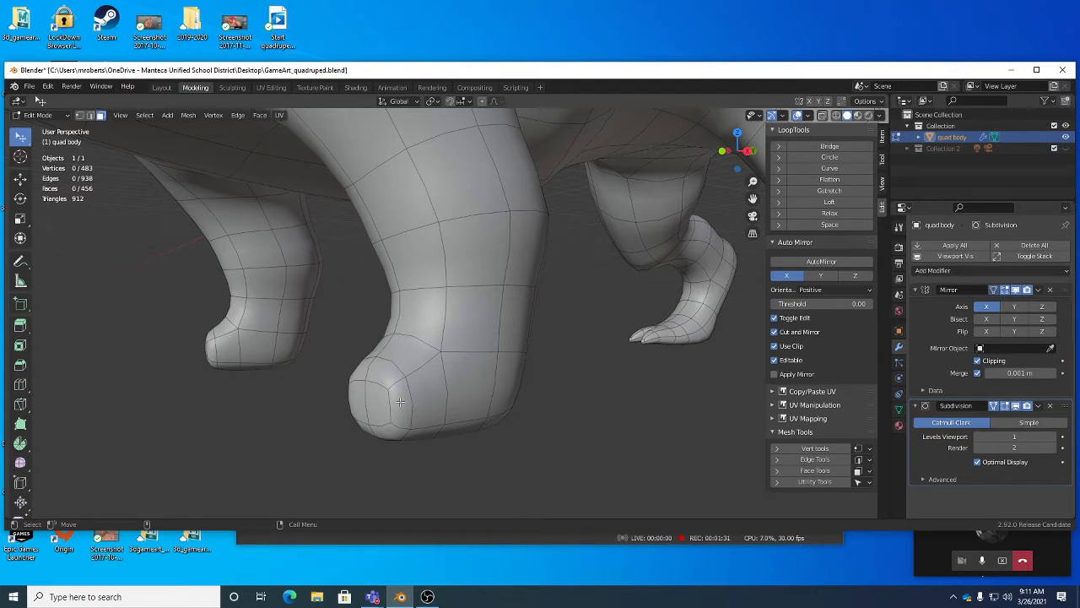
pyautogui.click(399, 402)
pyautogui.moveTo(399, 402); pyautogui.dragTo(410, 391, button='middle')
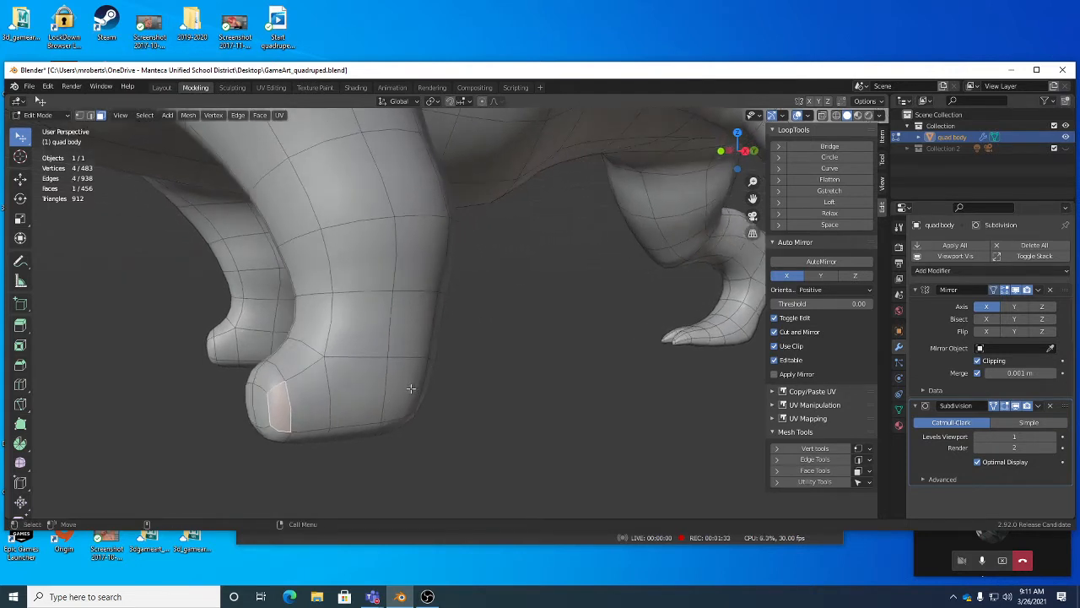
pyautogui.keyDown('shift'); pyautogui.click(409, 388); pyautogui.keyUp('shift')
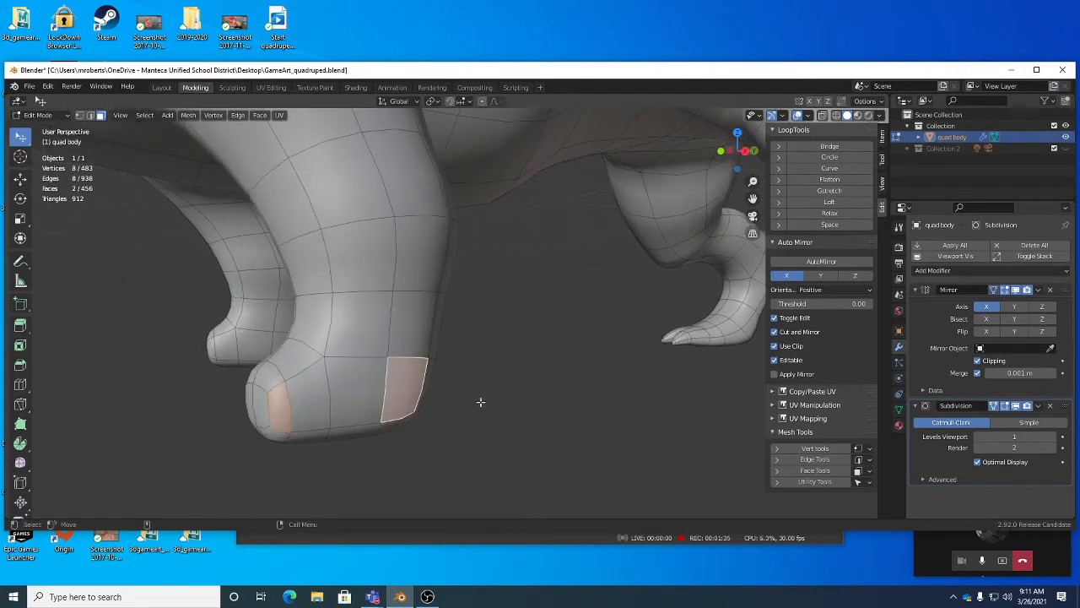
pyautogui.press('q')
pyautogui.click(146, 115)
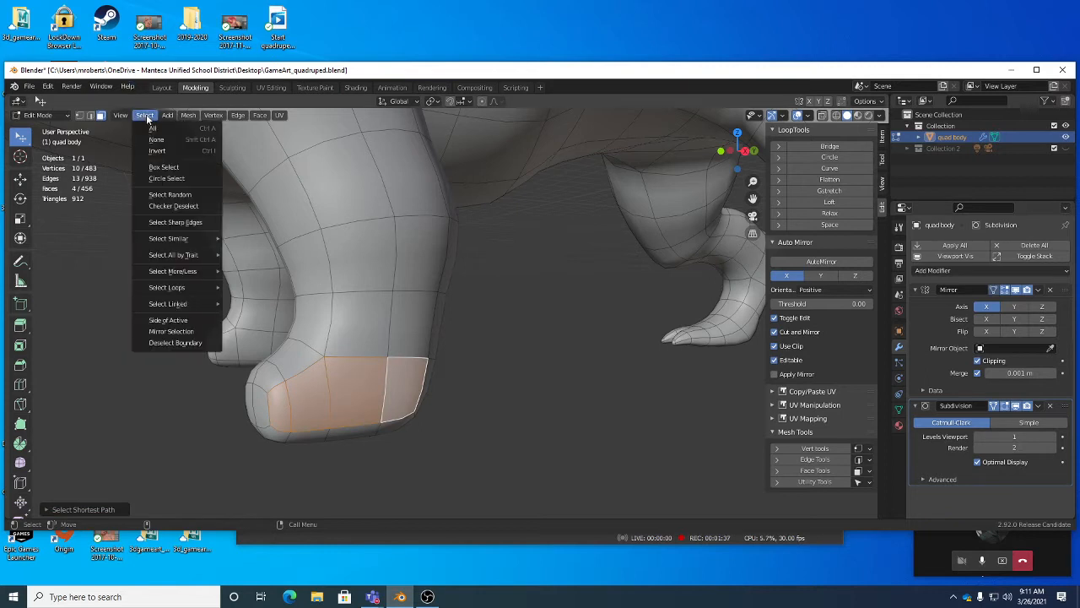
pyautogui.moveTo(191, 304)
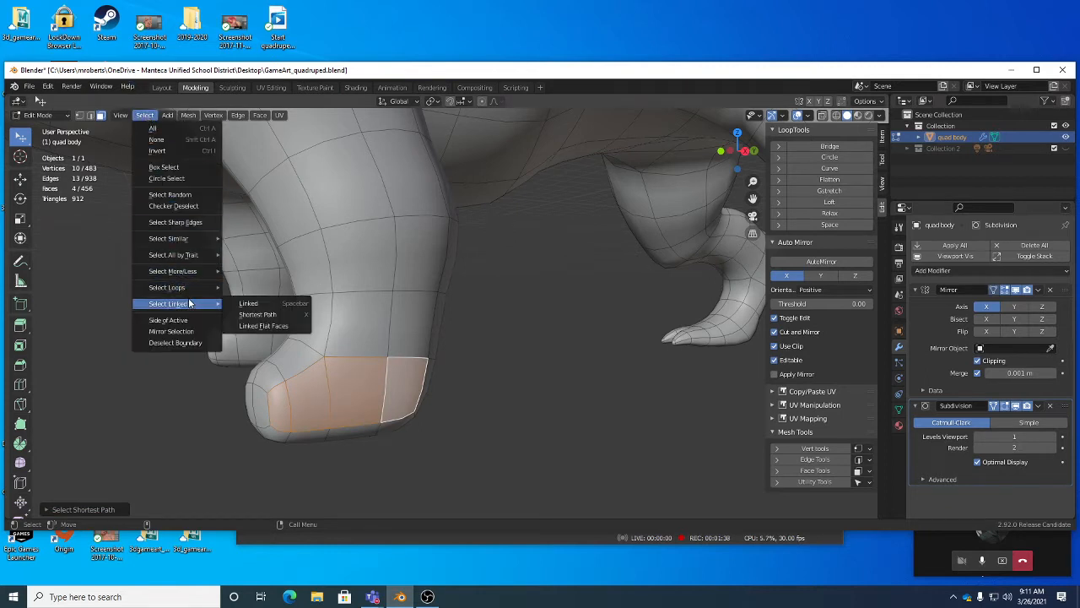
pyautogui.click(284, 315)
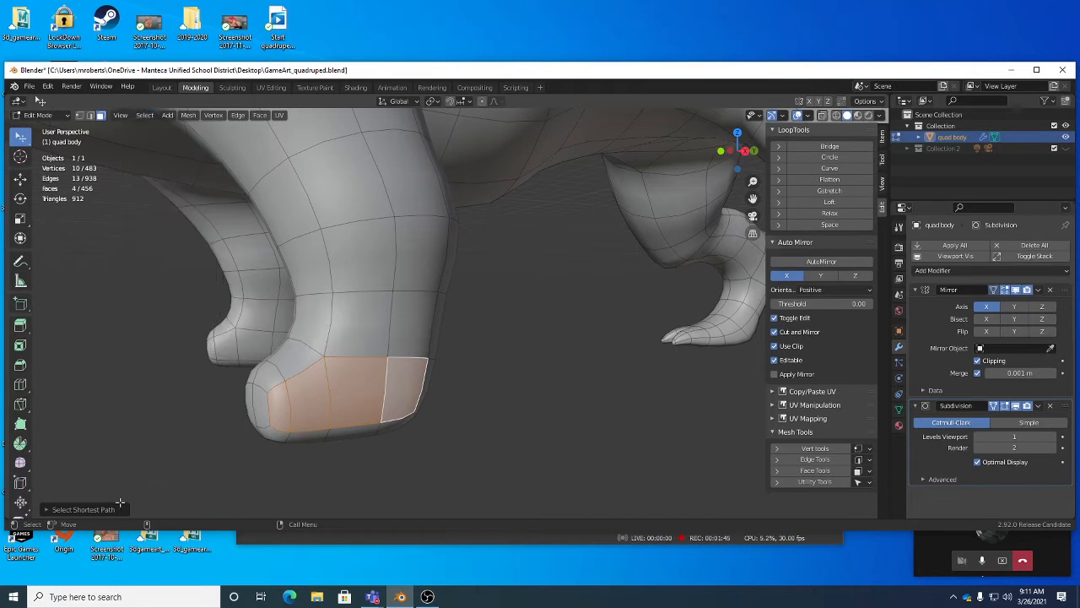
pyautogui.click(101, 509)
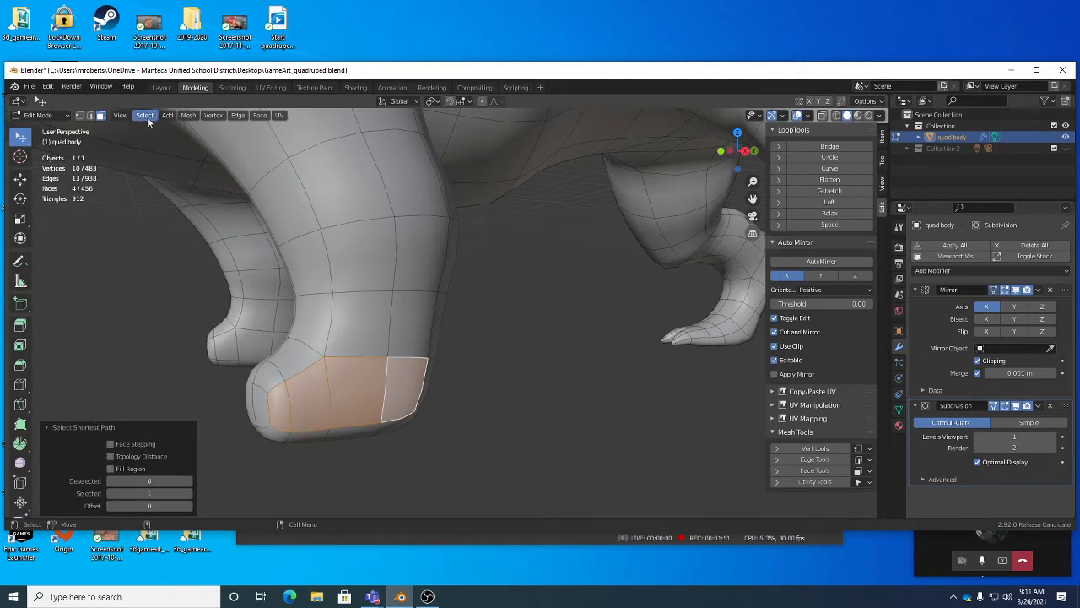
pyautogui.click(105, 426)
# Extend the selection across the faces at the back of the heel, excluding the faces on the sole
pyautogui.moveTo(453, 349); pyautogui.dragTo(374, 326, button='middle')
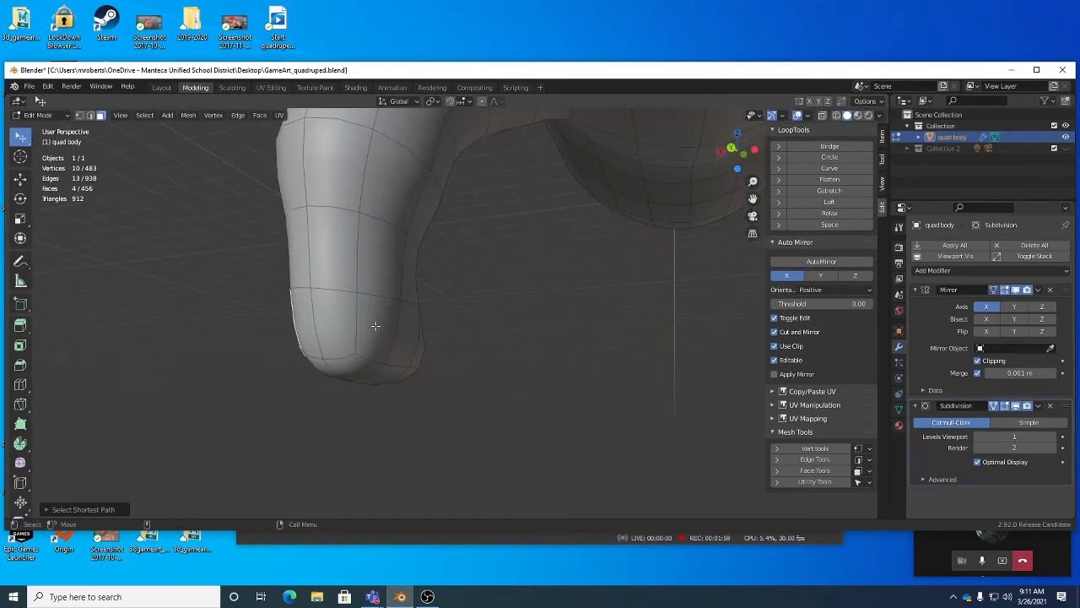
pyautogui.keyDown('shift'); pyautogui.click(375, 325); pyautogui.keyUp('shift')
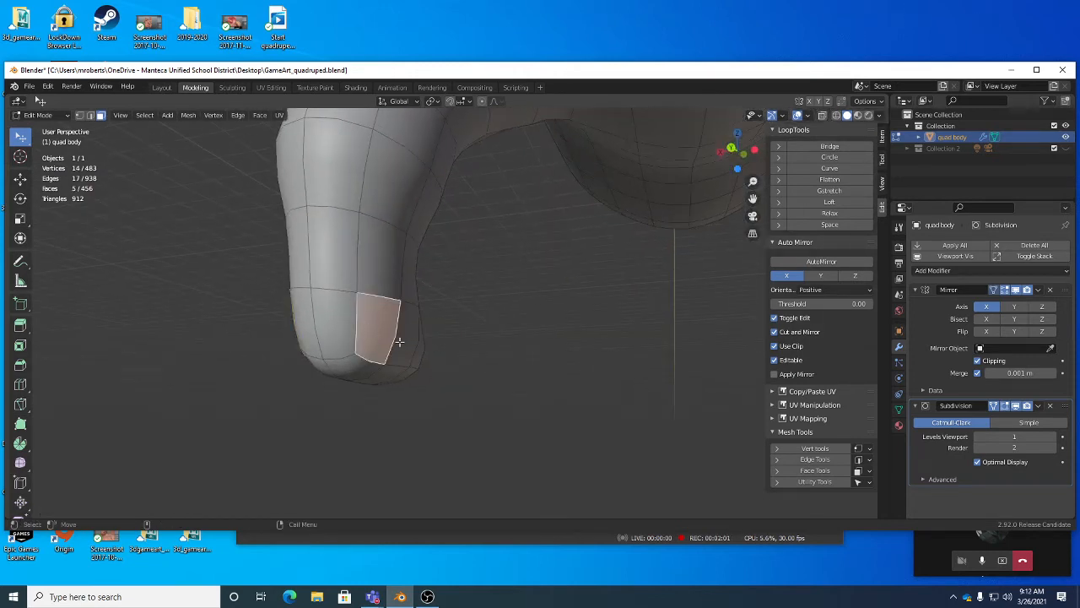
pyautogui.keyDown('ctrl'); pyautogui.click(400, 342); pyautogui.keyUp('ctrl')
pyautogui.moveTo(410, 340); pyautogui.dragTo(366, 270, button='middle')
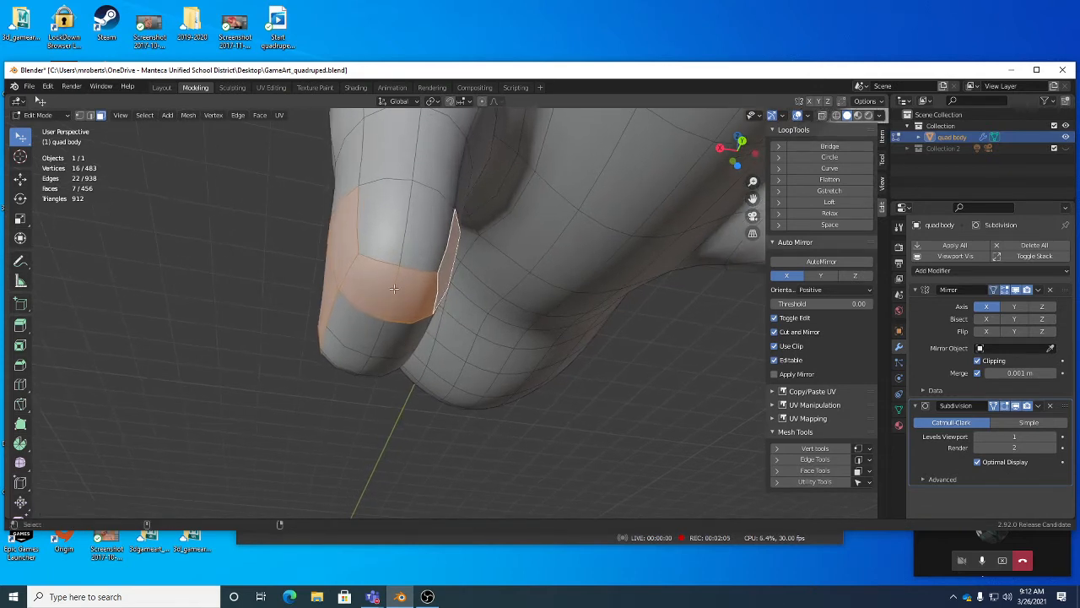
pyautogui.keyDown('shift'); pyautogui.click(407, 289); pyautogui.keyUp('shift')
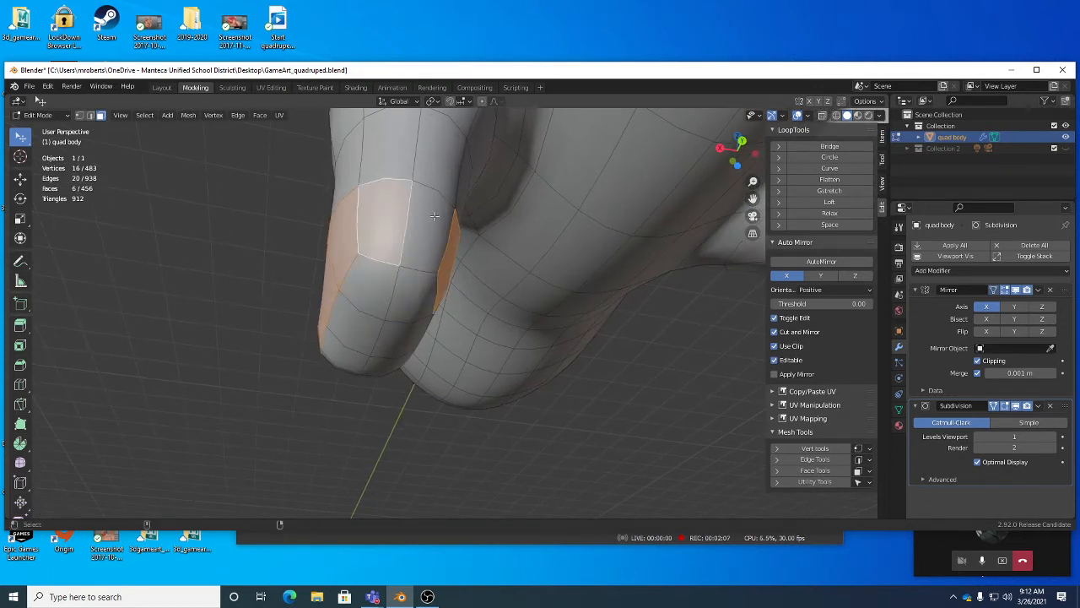
pyautogui.keyDown('shift'); pyautogui.click(409, 227); pyautogui.keyUp('shift')
# Add the row of faces along the inner side of the foot, from heel to toe, to the selection
pyautogui.moveTo(409, 226); pyautogui.dragTo(420, 354, button='middle')
pyautogui.keyDown('shift'); pyautogui.click(418, 356); pyautogui.keyUp('shift')
pyautogui.keyDown('shift'); pyautogui.click(496, 361); pyautogui.keyUp('shift')
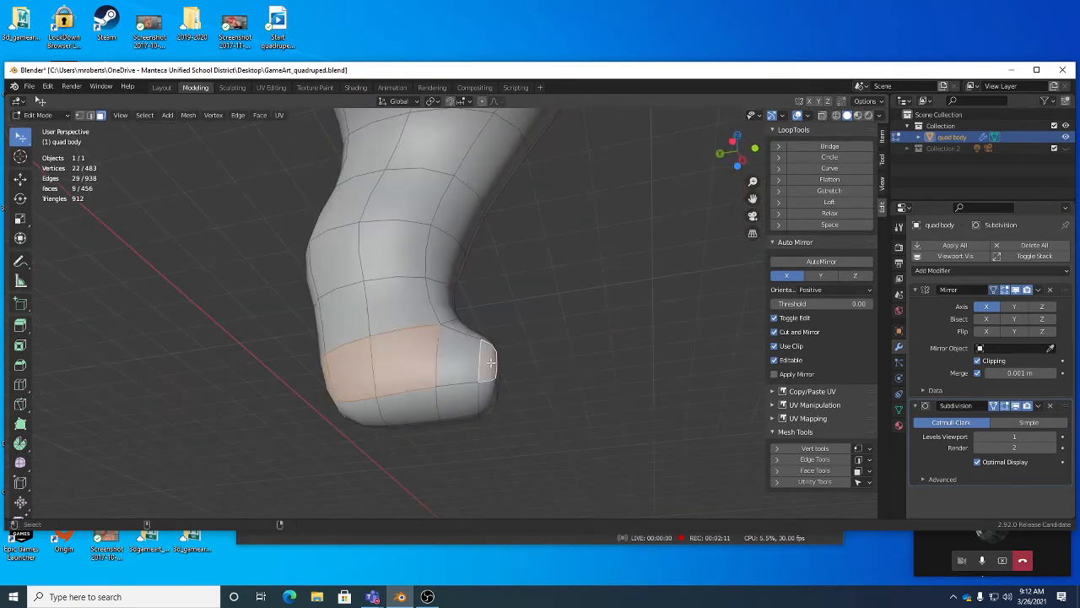
pyautogui.keyDown('ctrl'); pyautogui.click(518, 357); pyautogui.keyUp('ctrl')
pyautogui.moveTo(518, 358); pyautogui.dragTo(518, 393, button='middle')
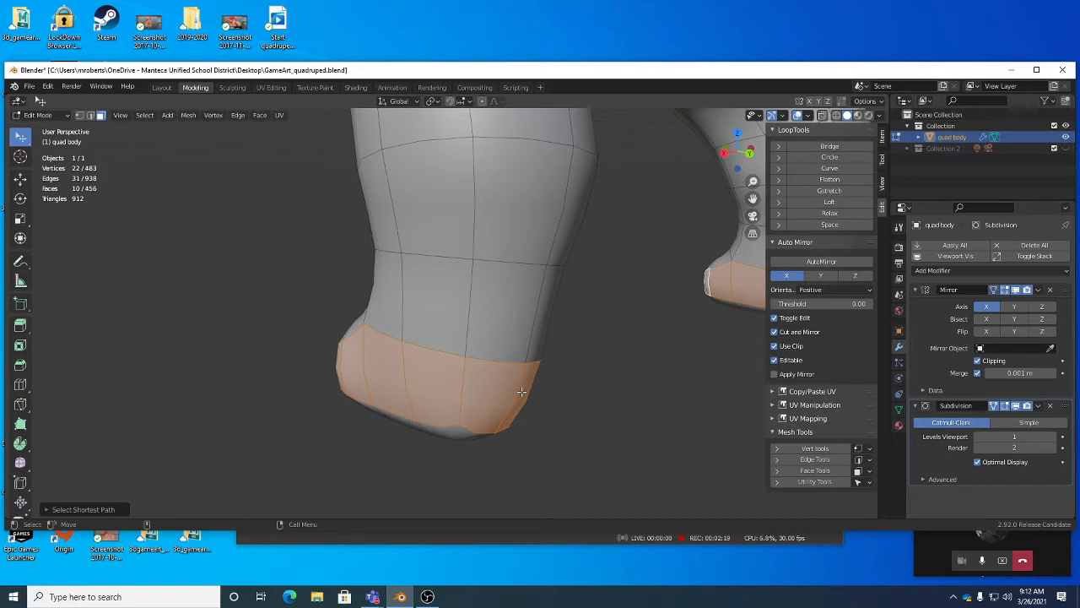
# Extrude the selected band of foot faces outward along their normals by about 0.15 m
pyautogui.click(140, 114)
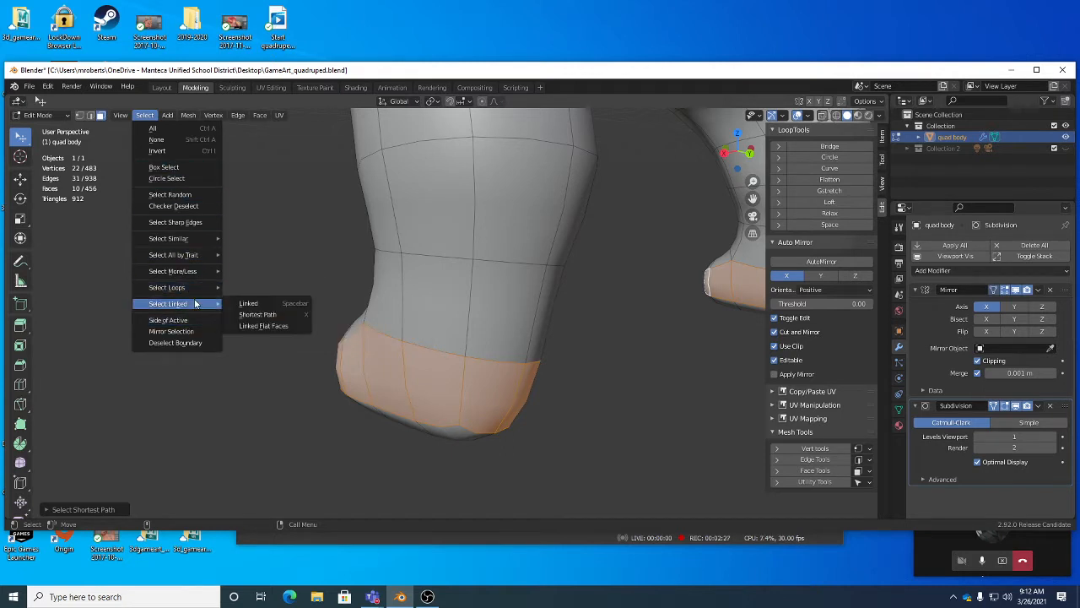
pyautogui.moveTo(205, 268)
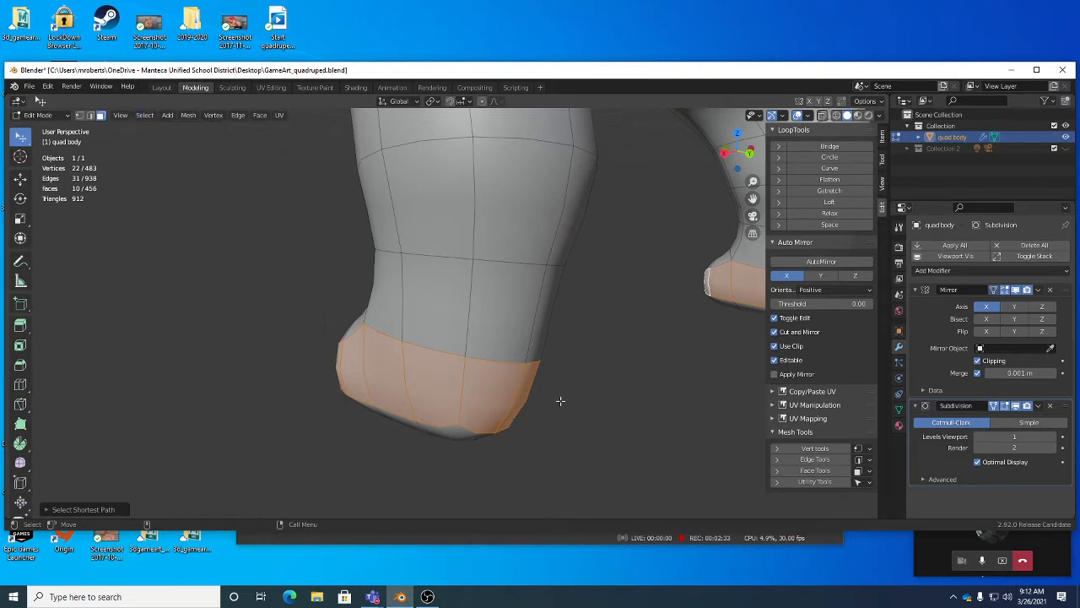
pyautogui.moveTo(560, 398); pyautogui.dragTo(498, 358, button='middle')
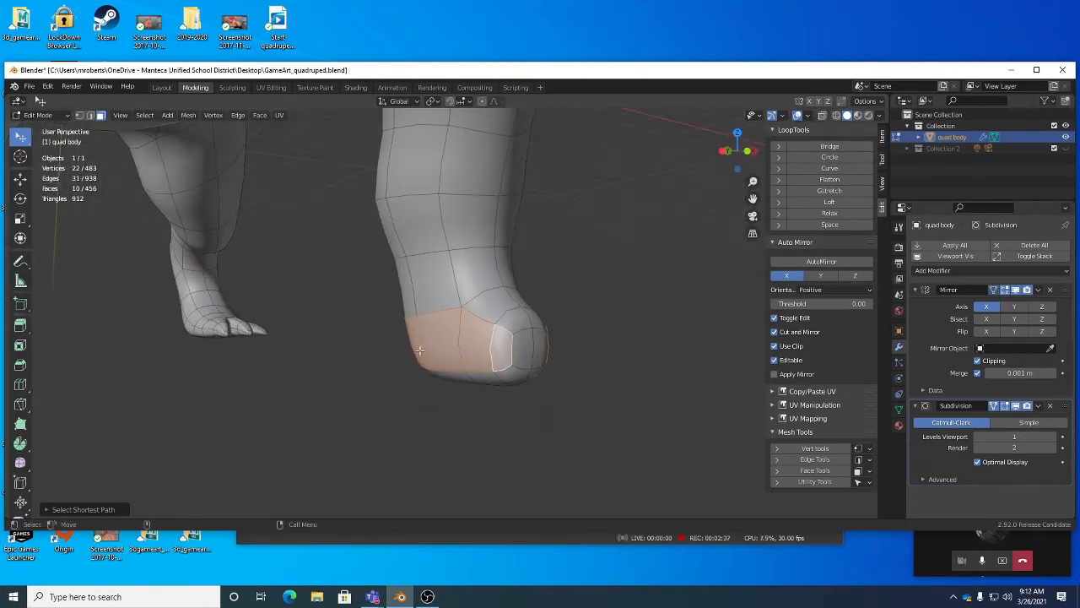
pyautogui.moveTo(419, 349); pyautogui.dragTo(598, 396, button='middle')
pyautogui.rightClick(658, 336)
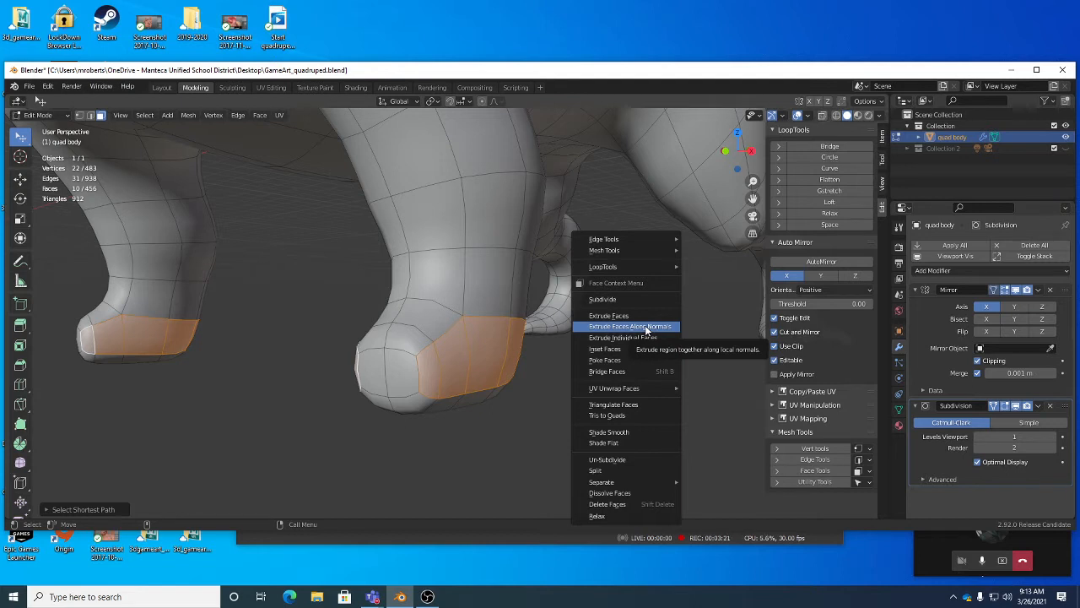
pyautogui.click(647, 329)
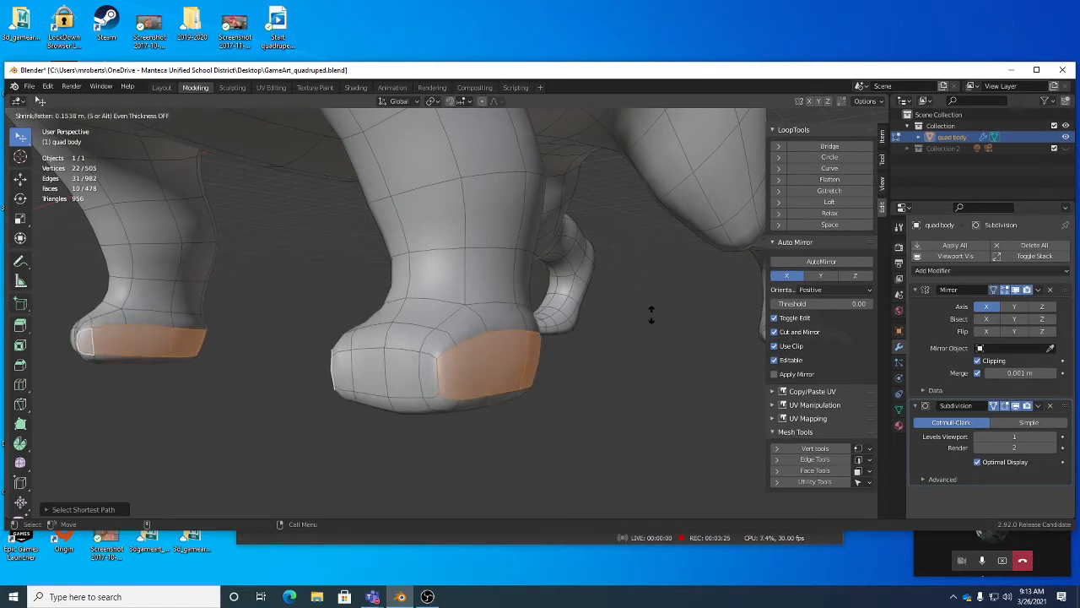
pyautogui.click(650, 312)
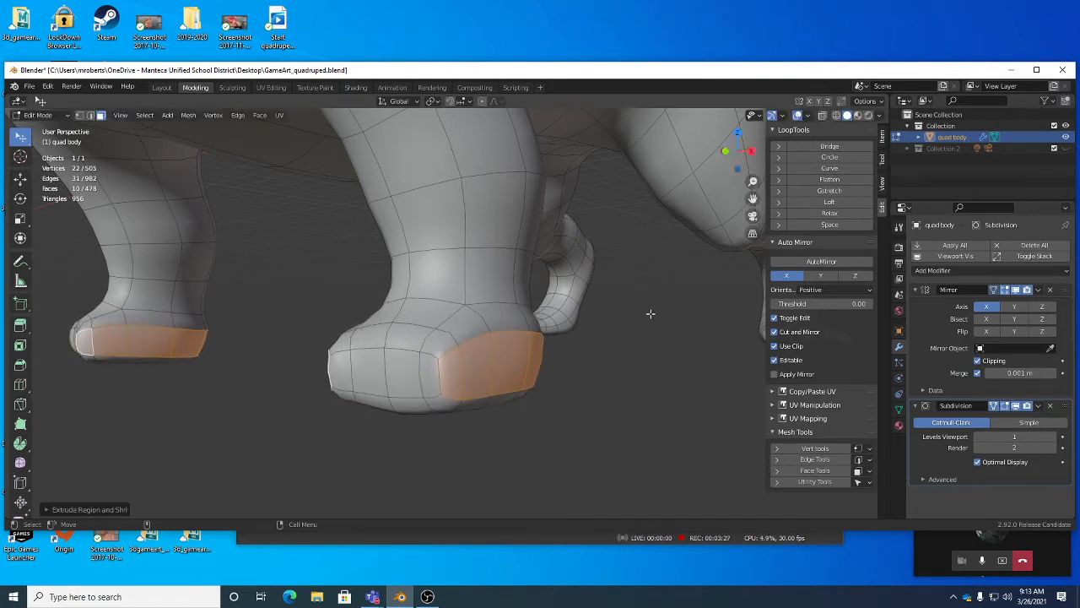
pyautogui.moveTo(565, 357); pyautogui.dragTo(523, 427, button='middle')
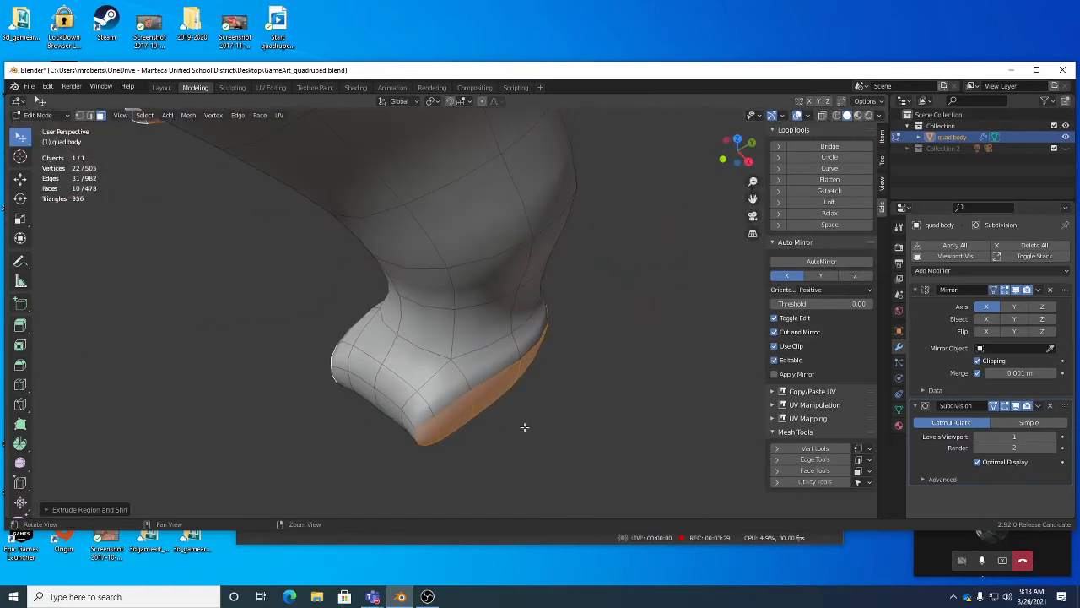
# Reposition the extruded band of faces around the front foot's sides and heel slightly with the Move tool
pyautogui.moveTo(527, 361); pyautogui.dragTo(435, 424, button='middle')
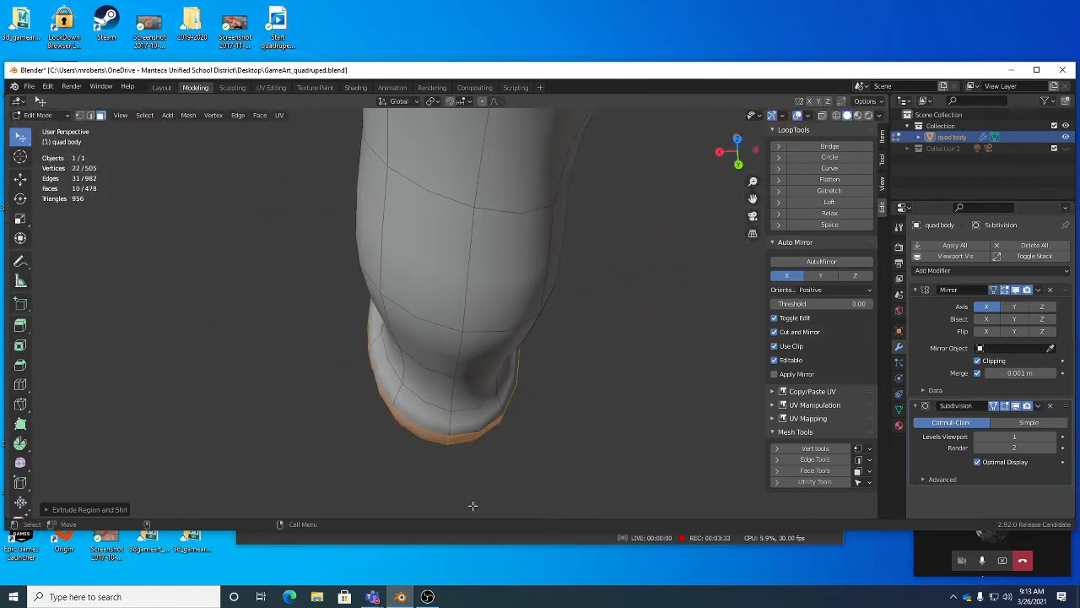
pyautogui.moveTo(523, 467); pyautogui.dragTo(487, 397, button='middle')
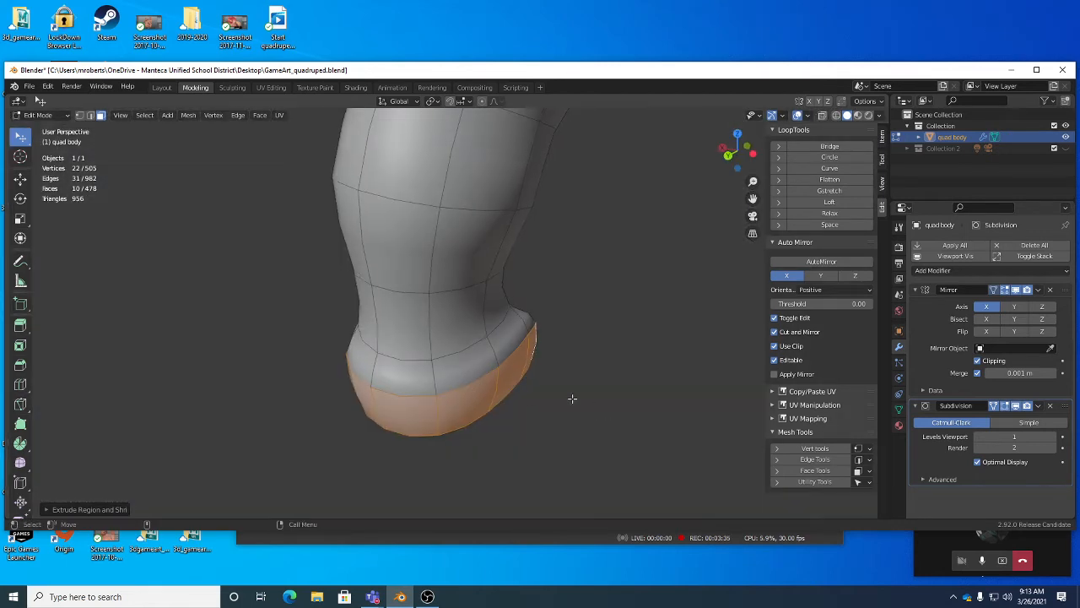
pyautogui.moveTo(603, 335); pyautogui.dragTo(595, 388, button='middle')
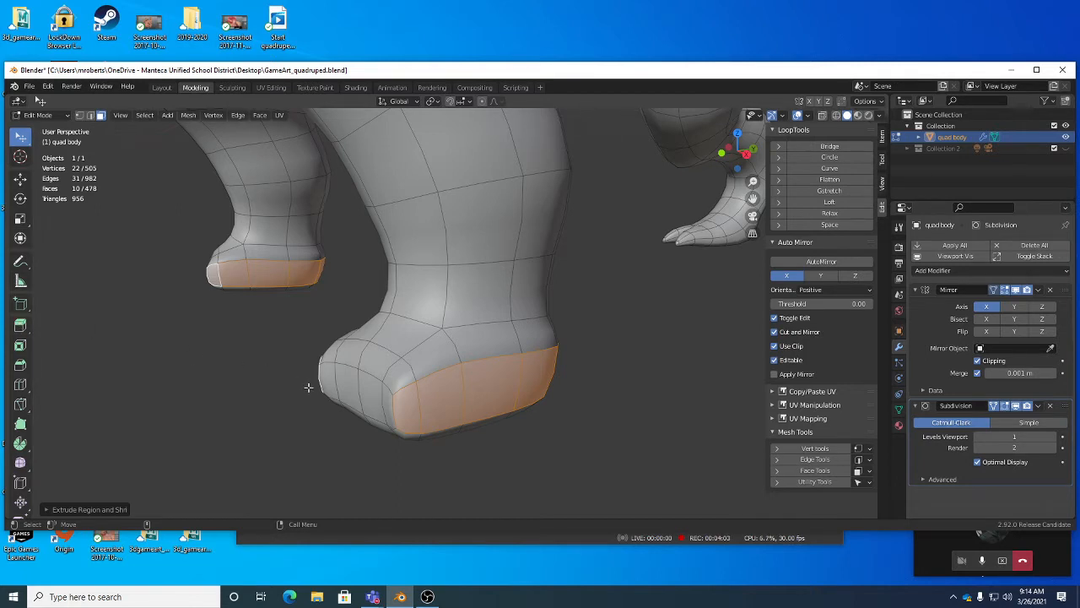
pyautogui.moveTo(475, 376); pyautogui.dragTo(535, 302, button='middle')
pyautogui.moveTo(573, 386); pyautogui.dragTo(410, 341, button='middle')
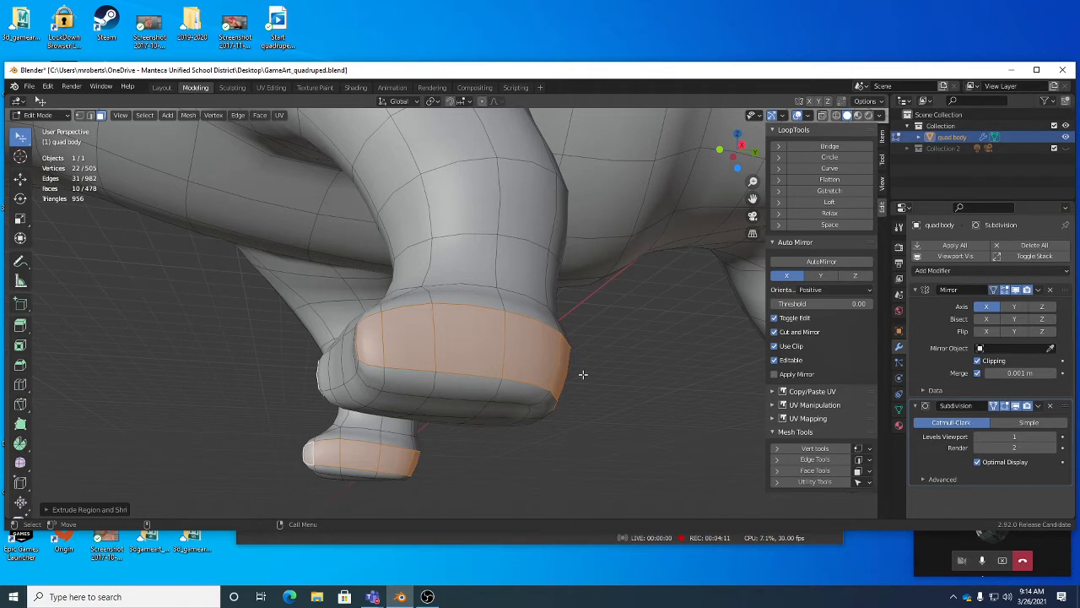
pyautogui.moveTo(454, 370); pyautogui.dragTo(505, 404, button='middle')
pyautogui.press('w')
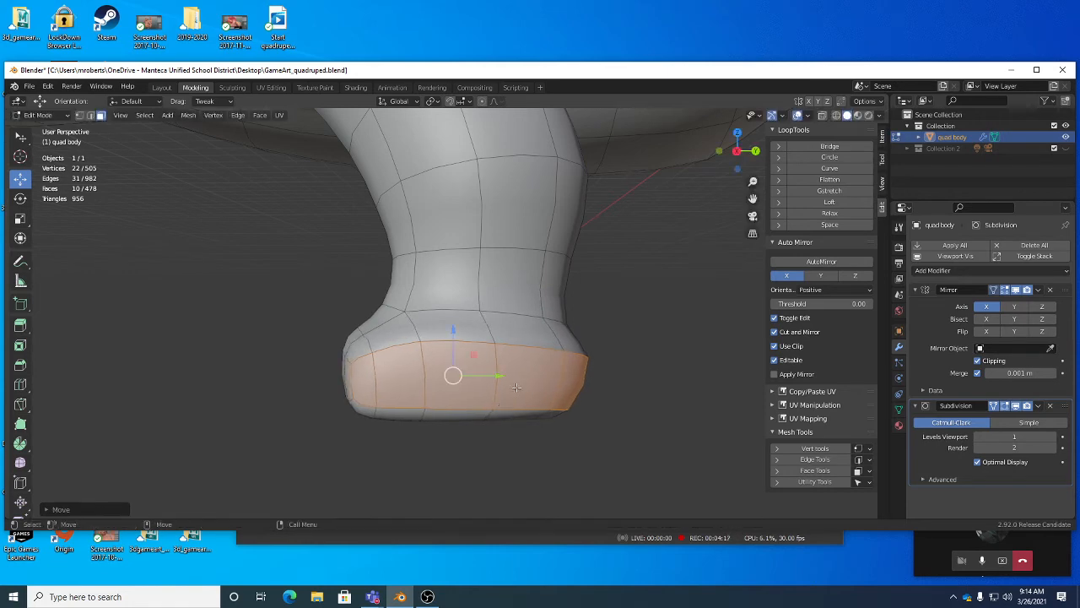
pyautogui.keyDown('alt'); pyautogui.moveTo(516, 383); pyautogui.dragTo(534, 373); pyautogui.keyUp('alt')
pyautogui.moveTo(535, 373); pyautogui.dragTo(450, 344, button='middle')
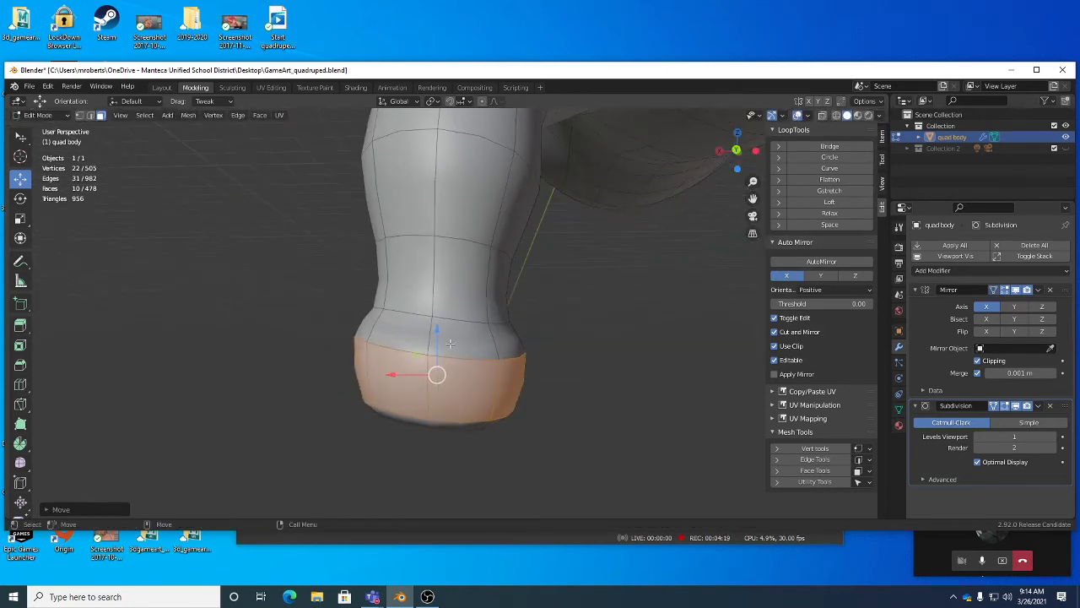
# Nudge individual faces around the heel and ankle of the front foot to refine its contour
pyautogui.press('q')
pyautogui.moveTo(483, 342); pyautogui.dragTo(475, 331)
pyautogui.moveTo(510, 382); pyautogui.dragTo(504, 384)
pyautogui.moveTo(499, 384); pyautogui.dragTo(521, 369, button='middle')
pyautogui.moveTo(376, 354); pyautogui.dragTo(372, 359)
pyautogui.click(384, 320)
pyautogui.moveTo(458, 335); pyautogui.dragTo(577, 335, button='middle')
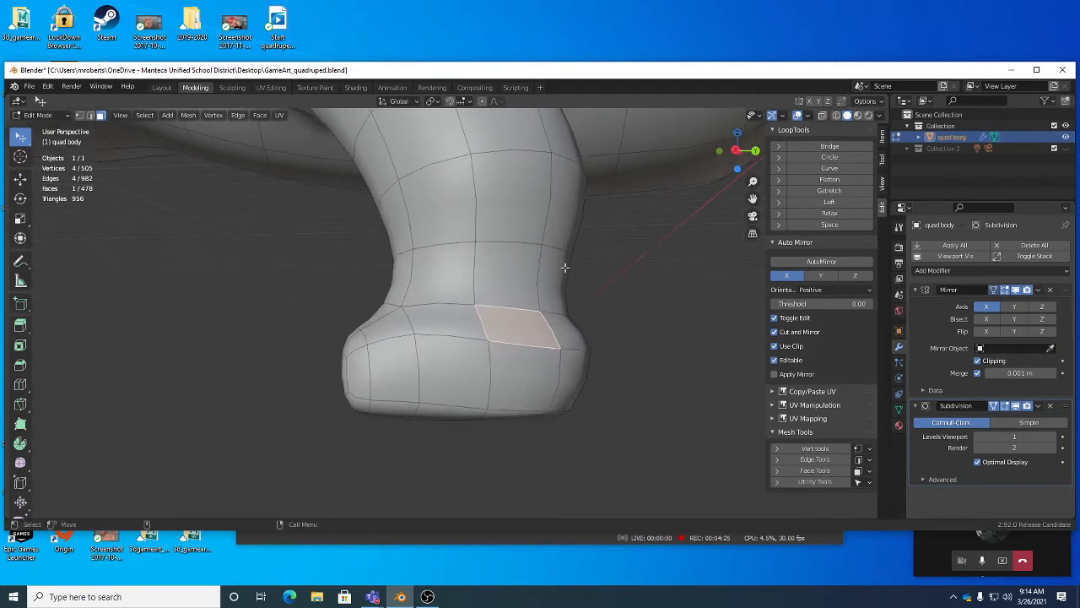
pyautogui.moveTo(563, 270); pyautogui.dragTo(567, 261)
pyautogui.moveTo(563, 263); pyautogui.dragTo(341, 262, button='middle')
pyautogui.keyDown('alt'); pyautogui.moveTo(341, 262); pyautogui.dragTo(330, 262); pyautogui.keyUp('alt')
pyautogui.moveTo(340, 274); pyautogui.dragTo(363, 278)
# Select the four adjacent faces across the front of the foot where the toes belong
pyautogui.moveTo(563, 357); pyautogui.dragTo(419, 418, button='middle')
pyautogui.moveTo(420, 418); pyautogui.dragTo(409, 420)
pyautogui.moveTo(444, 417); pyautogui.dragTo(407, 412, button='middle')
pyautogui.keyDown('shift'); pyautogui.click(428, 409); pyautogui.keyUp('shift')
pyautogui.keyDown('shift'); pyautogui.click(470, 408); pyautogui.keyUp('shift')
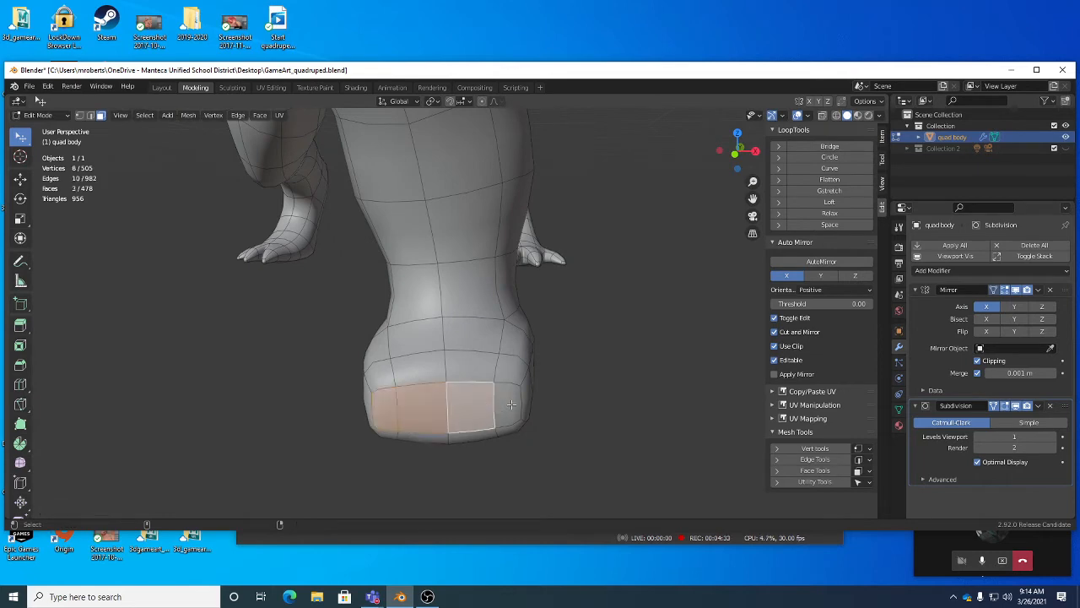
pyautogui.keyDown('shift'); pyautogui.click(510, 406); pyautogui.keyUp('shift')
pyautogui.moveTo(553, 412); pyautogui.dragTo(509, 408, button='middle')
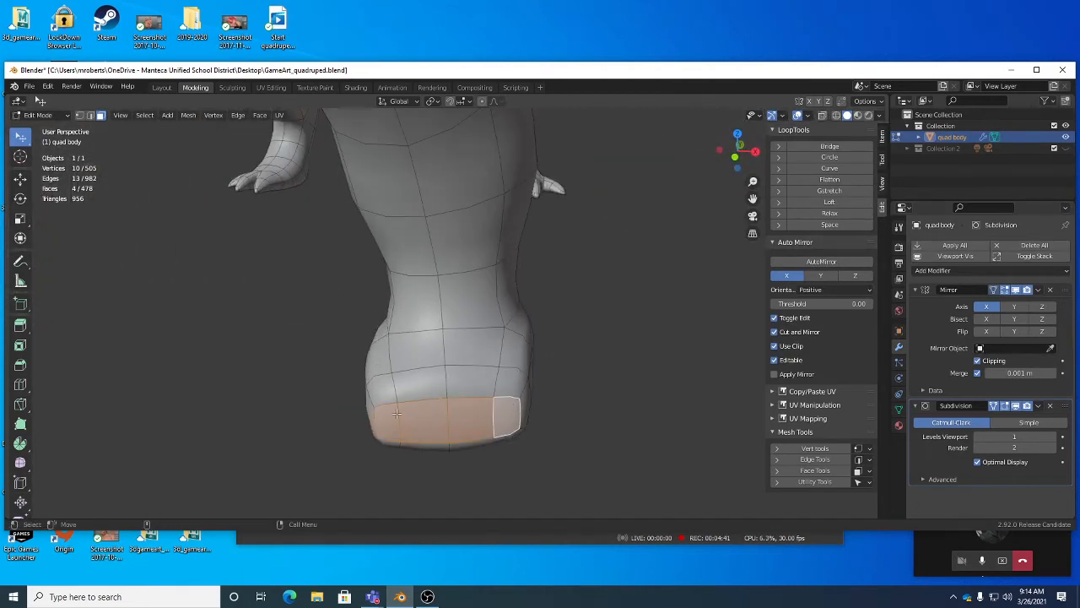
pyautogui.moveTo(425, 422); pyautogui.dragTo(544, 384, button='middle')
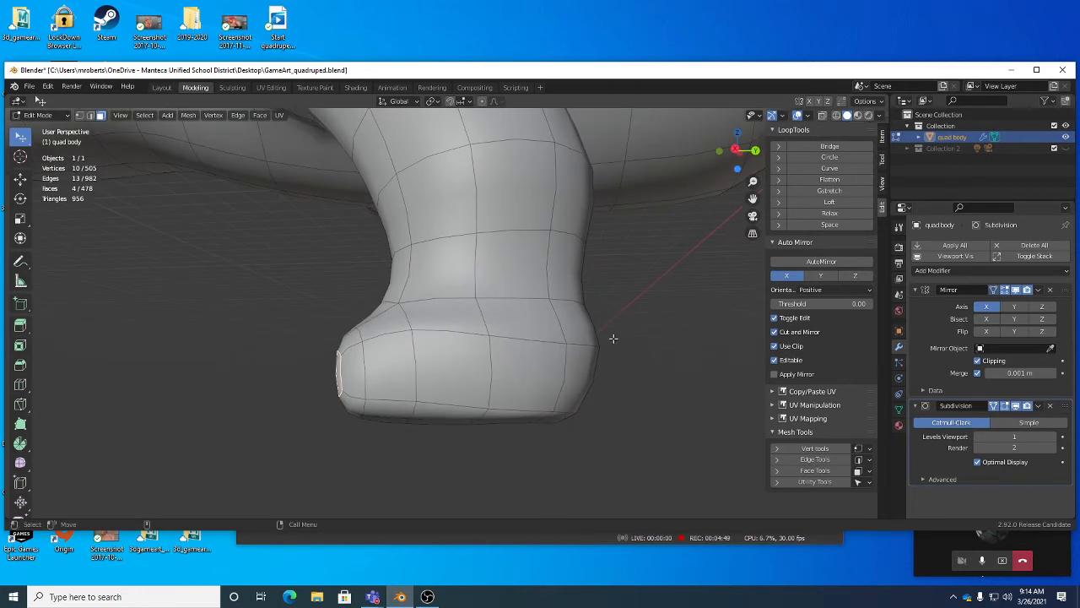
pyautogui.moveTo(614, 338); pyautogui.dragTo(414, 290, button='middle')
pyautogui.moveTo(469, 364); pyautogui.dragTo(651, 422, button='middle')
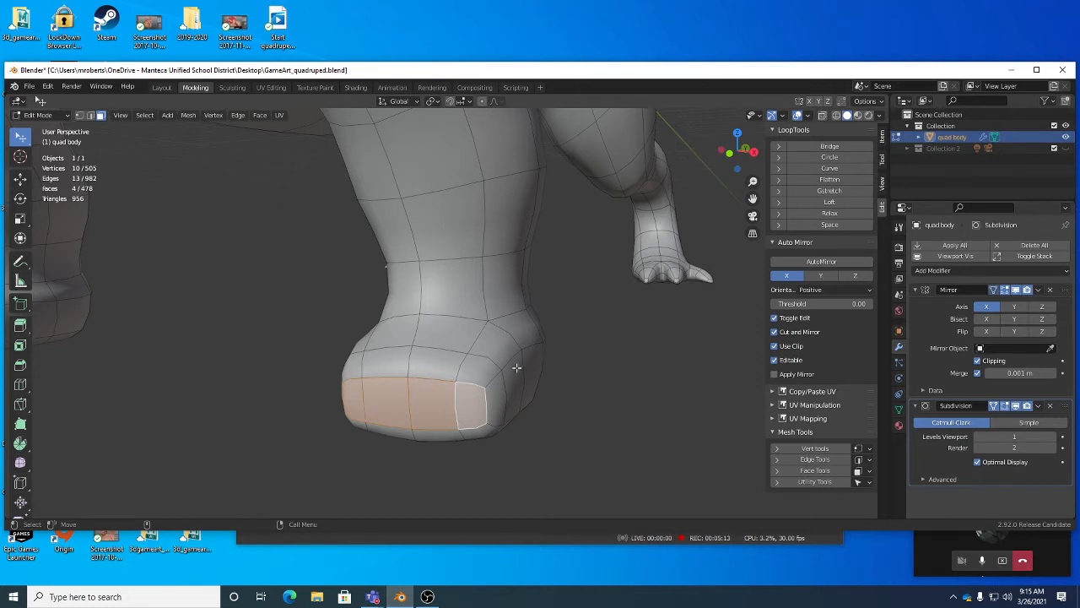
pyautogui.moveTo(514, 367); pyautogui.dragTo(438, 437, button='middle')
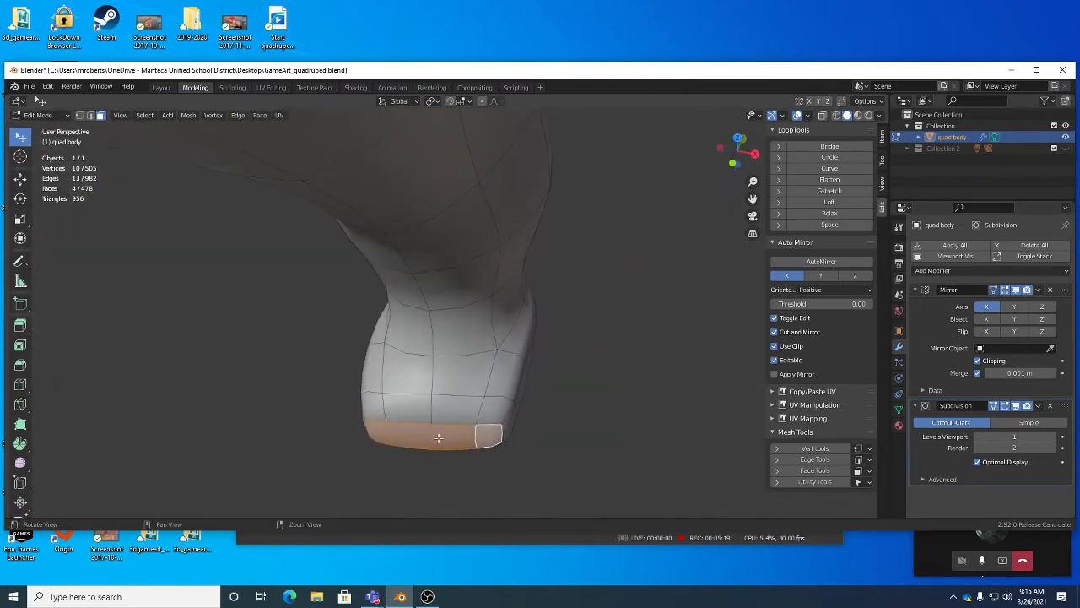
# Examine the front foot from several angles and compare its blunt front with the clawed hind feet
pyautogui.moveTo(411, 435); pyautogui.dragTo(413, 438)
pyautogui.scroll(-4, 503, 444)
pyautogui.moveTo(503, 444)
pyautogui.mouseDown(button='middle')
pyautogui.moveTo(431, 371)
pyautogui.moveTo(354, 320)
pyautogui.moveTo(503, 431)
pyautogui.mouseUp(button='middle')
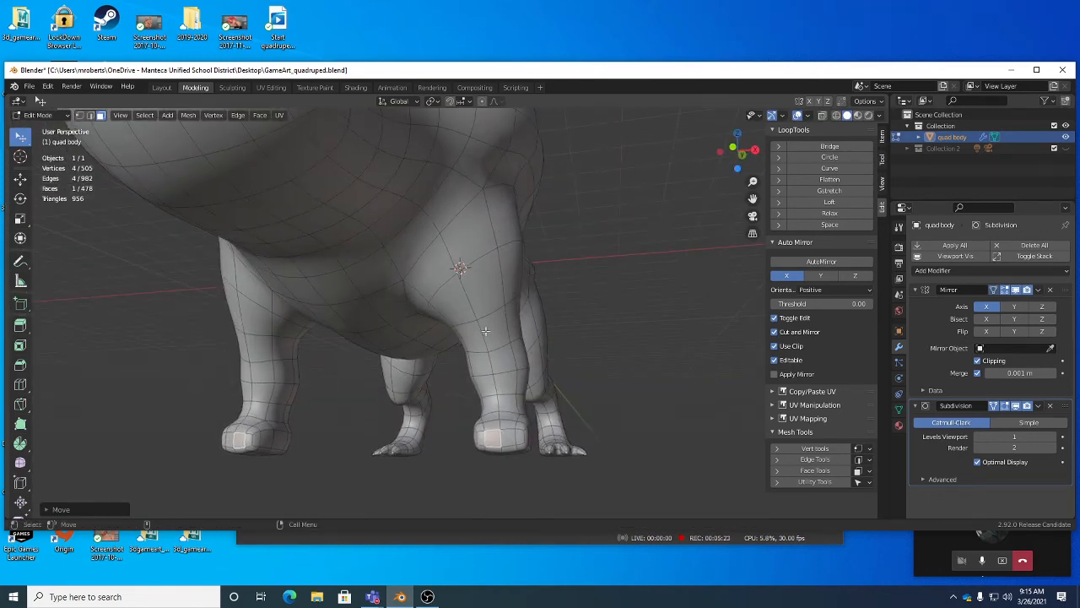
pyautogui.moveTo(419, 192); pyautogui.dragTo(339, 246, button='middle')
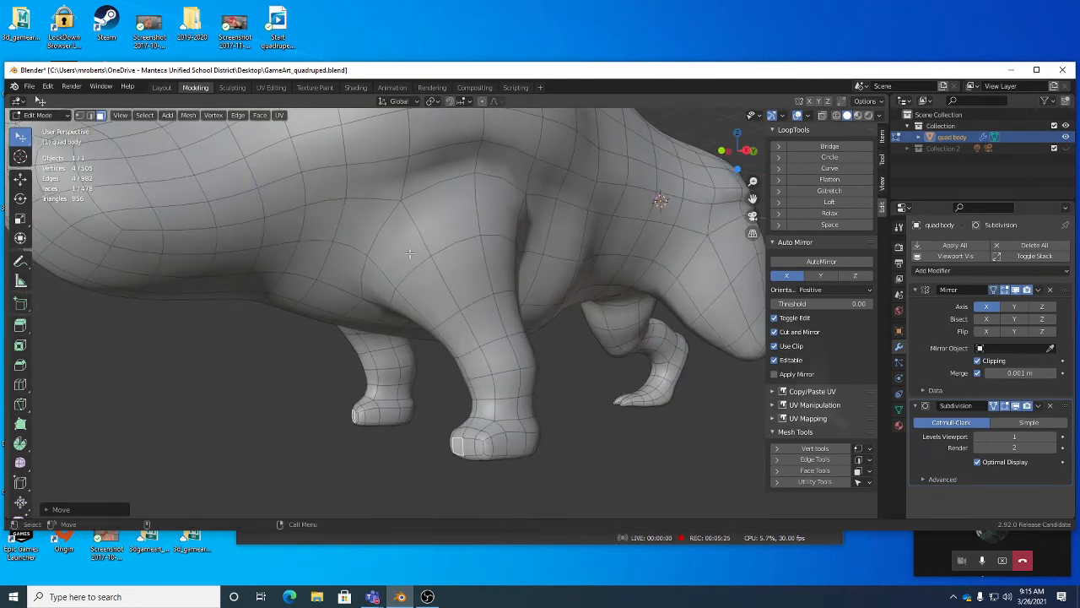
pyautogui.moveTo(403, 352); pyautogui.dragTo(416, 373, button='middle')
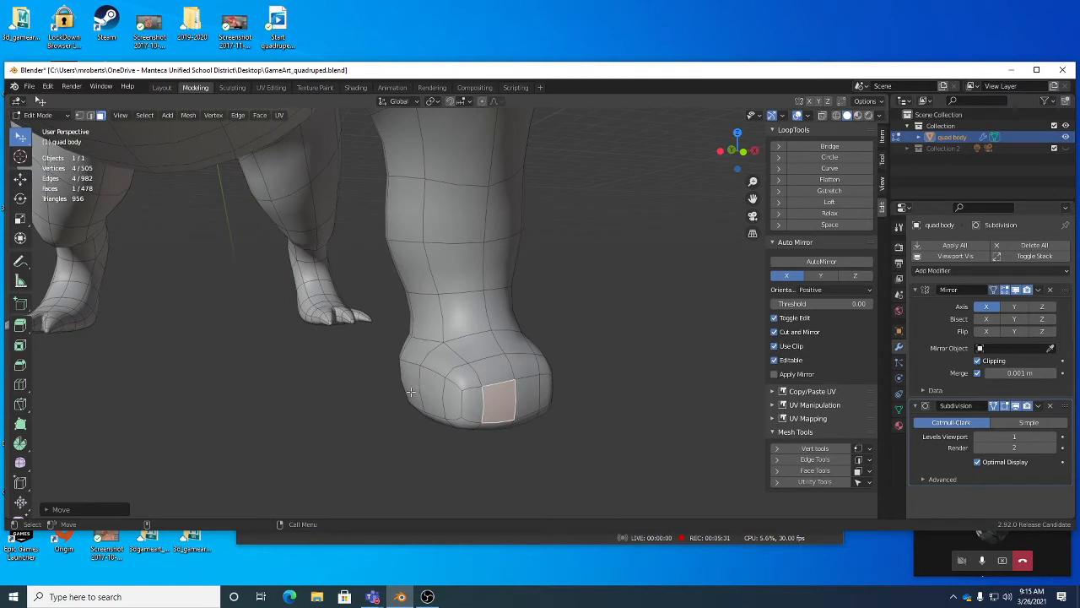
pyautogui.moveTo(420, 384); pyautogui.dragTo(516, 389, button='middle')
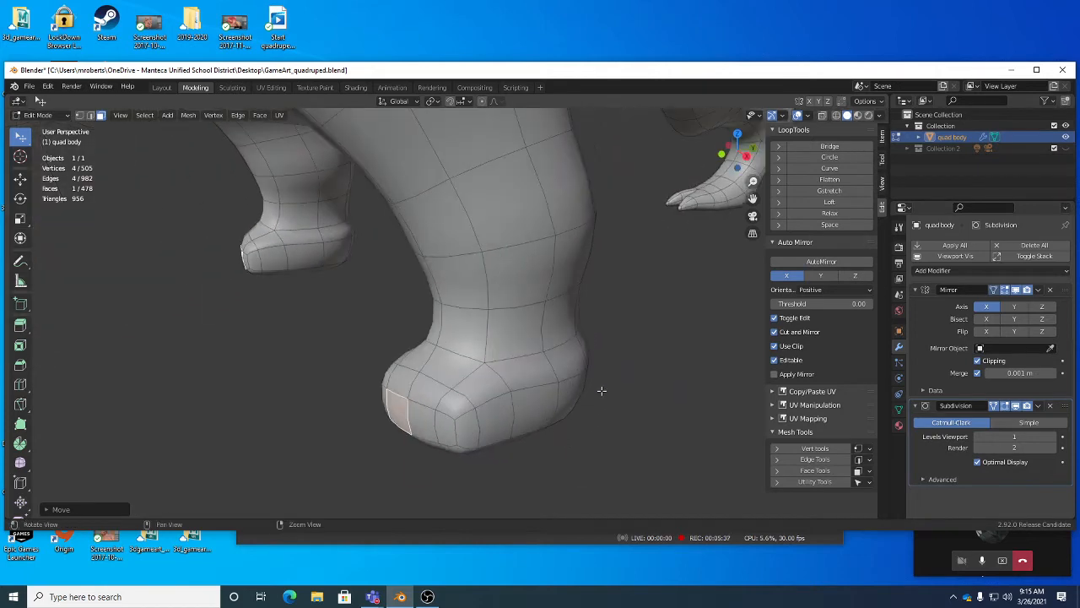
pyautogui.moveTo(600, 391); pyautogui.dragTo(513, 346, button='middle')
pyautogui.moveTo(430, 409); pyautogui.dragTo(541, 409, button='middle')
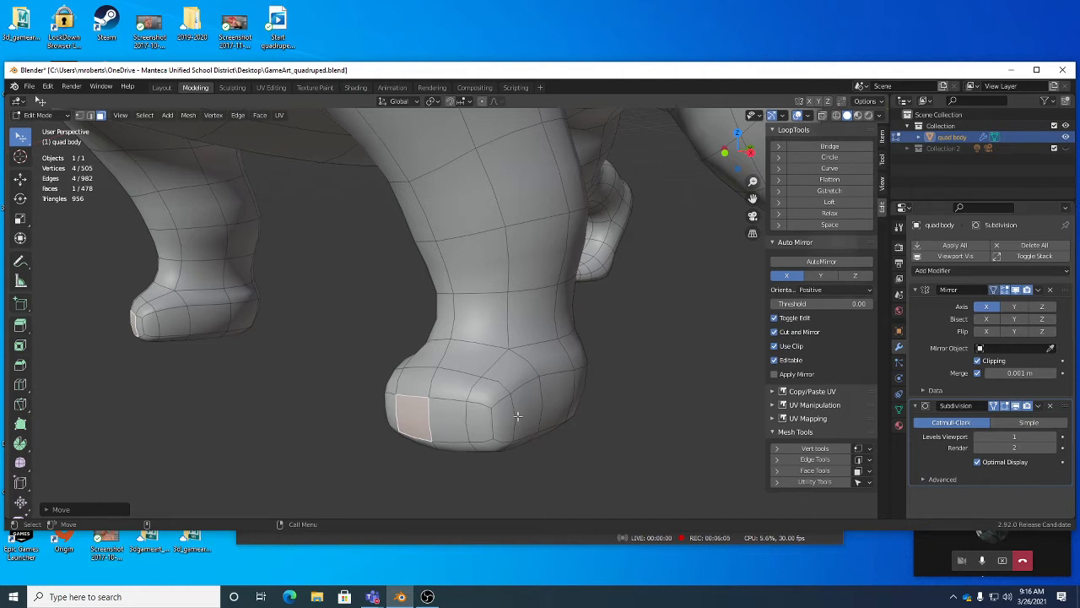
pyautogui.moveTo(518, 417); pyautogui.dragTo(552, 405, button='middle')
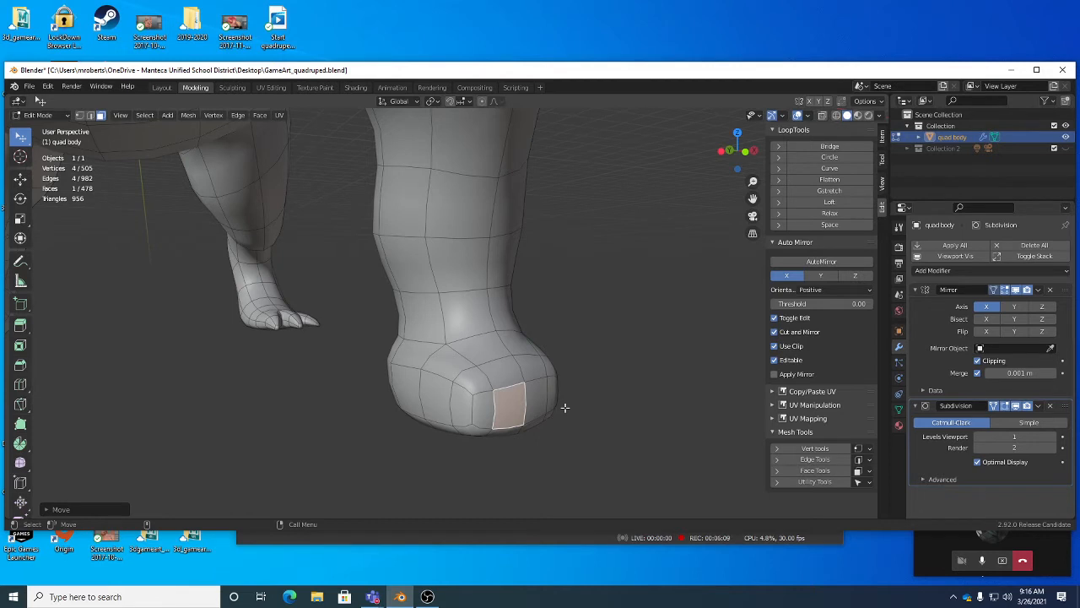
pyautogui.moveTo(565, 408); pyautogui.dragTo(422, 421, button='middle')
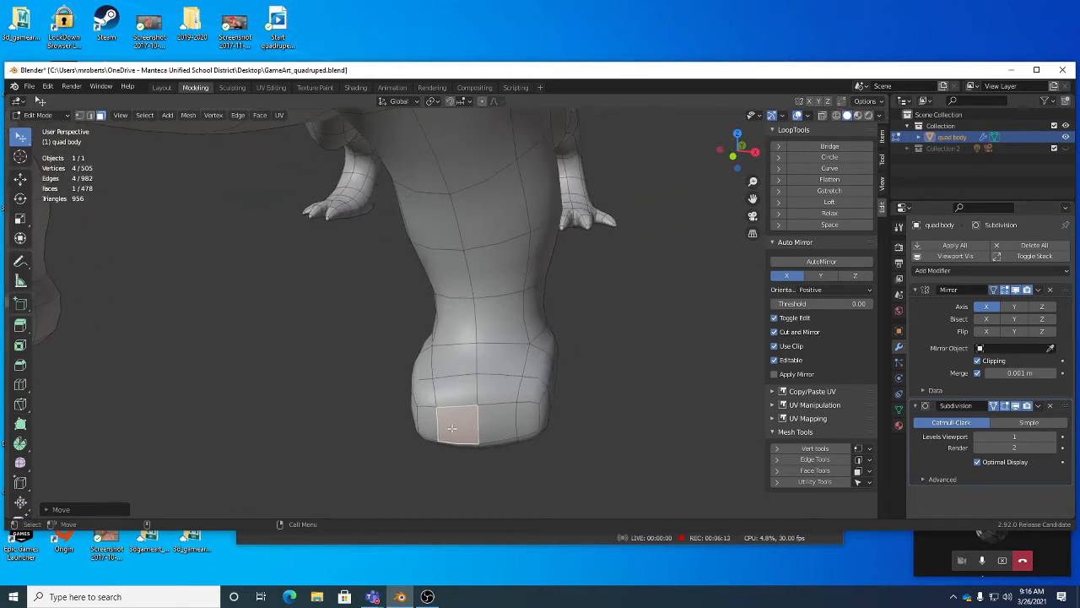
pyautogui.moveTo(513, 429); pyautogui.dragTo(541, 430, button='middle')
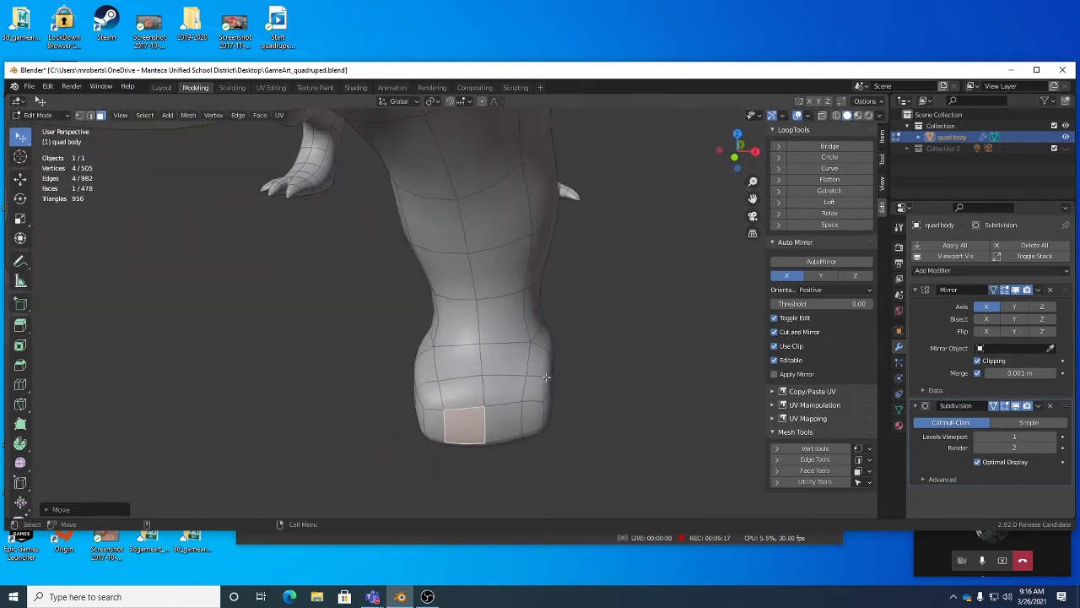
pyautogui.moveTo(633, 334); pyautogui.dragTo(596, 323, button='middle')
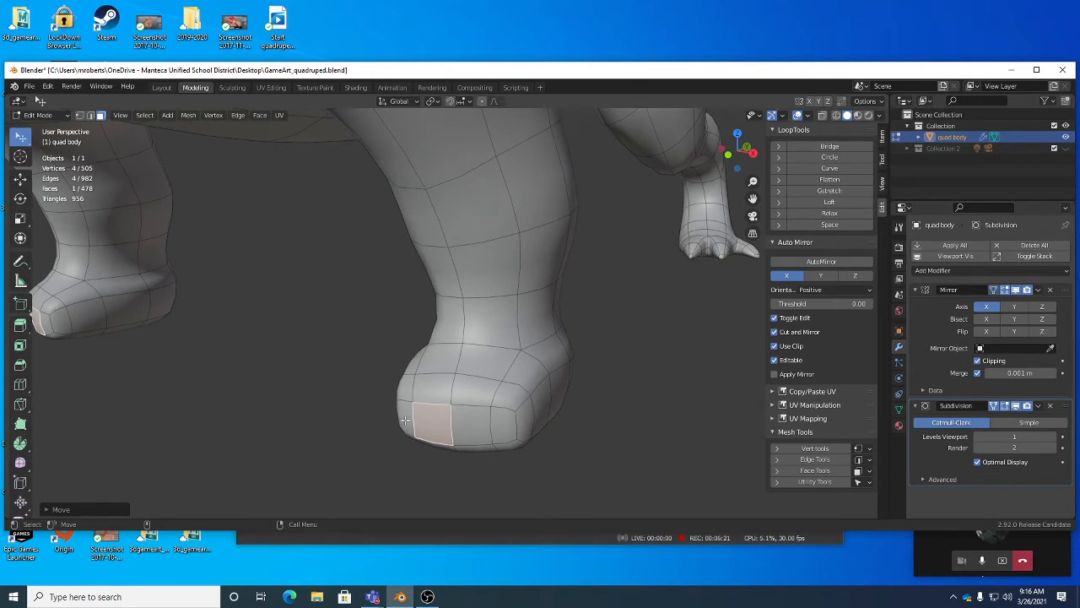
pyautogui.moveTo(541, 419); pyautogui.dragTo(565, 393, button='middle')
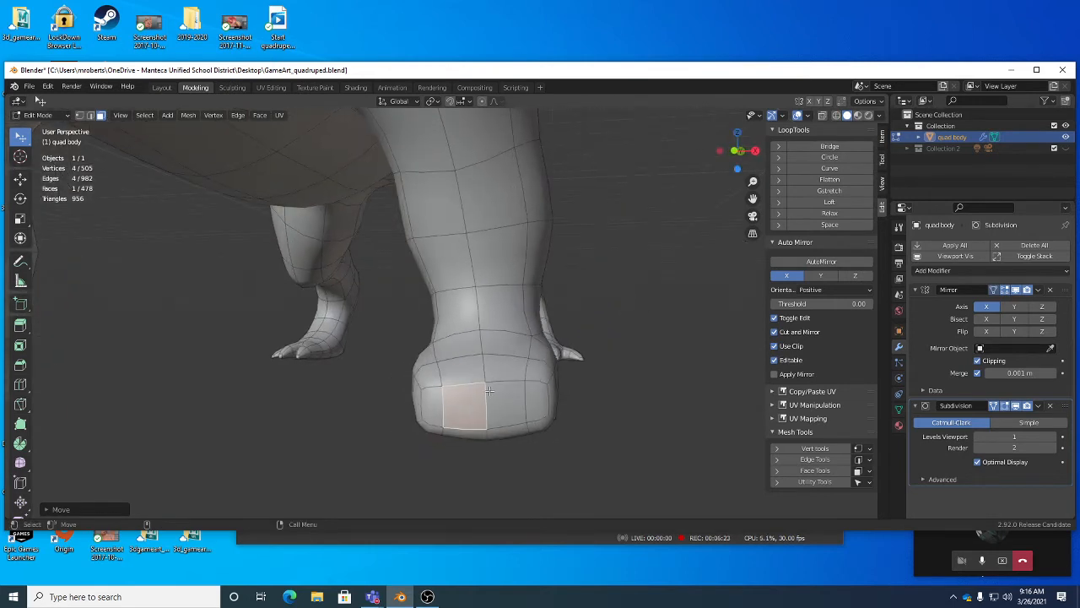
pyautogui.moveTo(489, 391); pyautogui.dragTo(600, 292, button='middle')
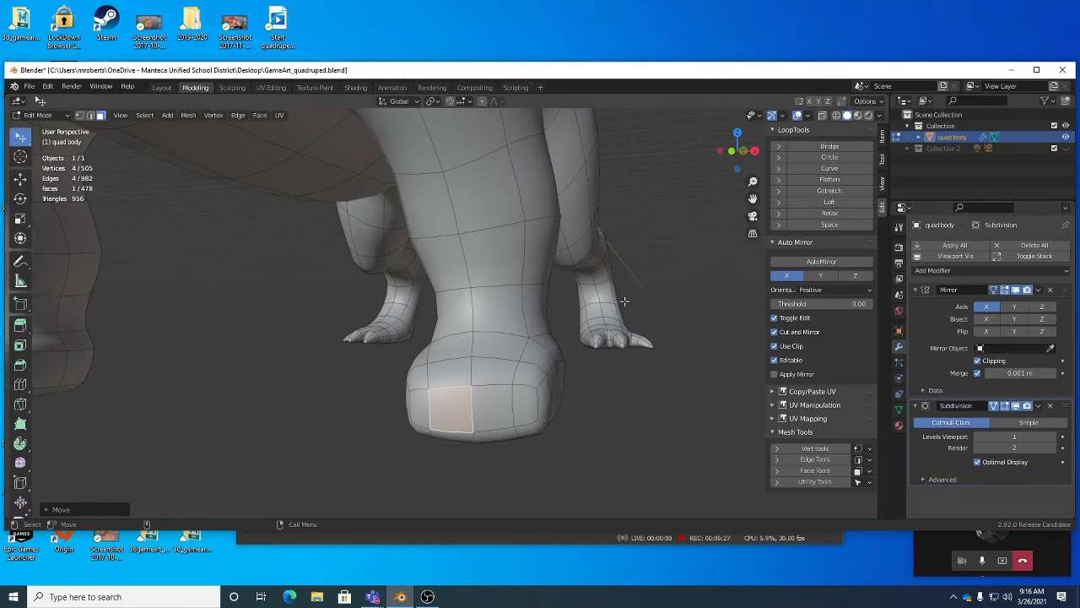
pyautogui.moveTo(543, 336); pyautogui.dragTo(388, 369, button='middle')
pyautogui.moveTo(582, 376); pyautogui.dragTo(516, 368, button='middle')
pyautogui.moveTo(540, 409); pyautogui.dragTo(598, 388, button='middle')
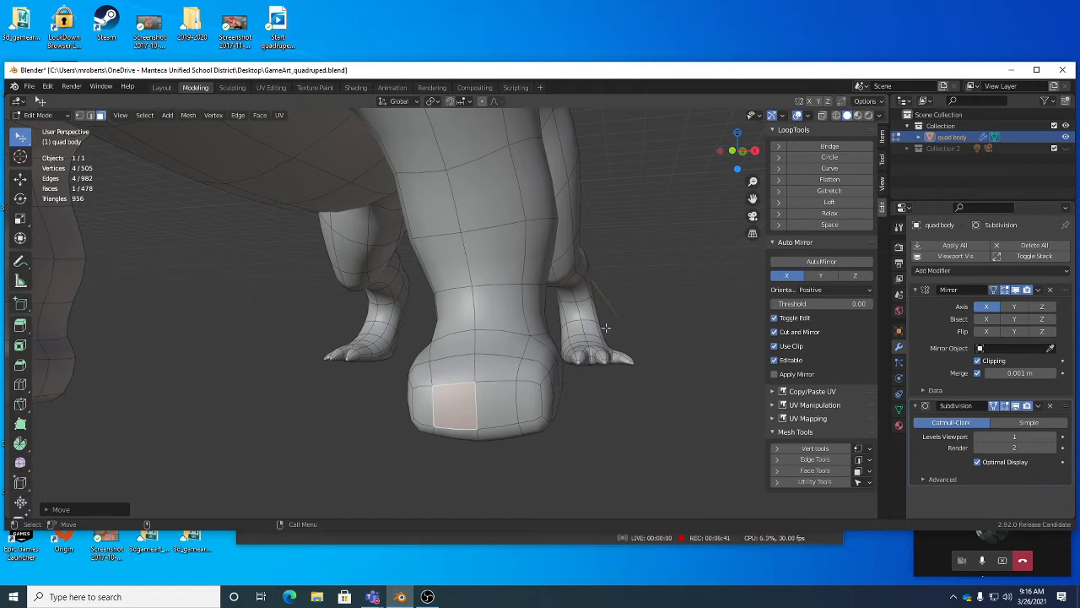
pyautogui.moveTo(496, 435); pyautogui.dragTo(490, 427, button='middle')
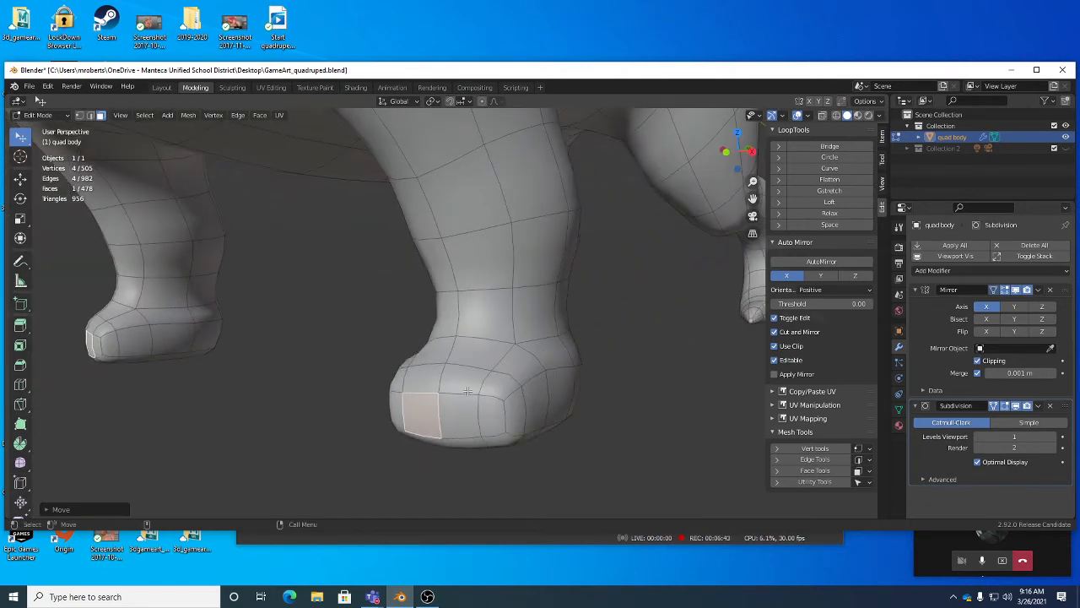
pyautogui.moveTo(567, 356); pyautogui.dragTo(414, 351, button='middle')
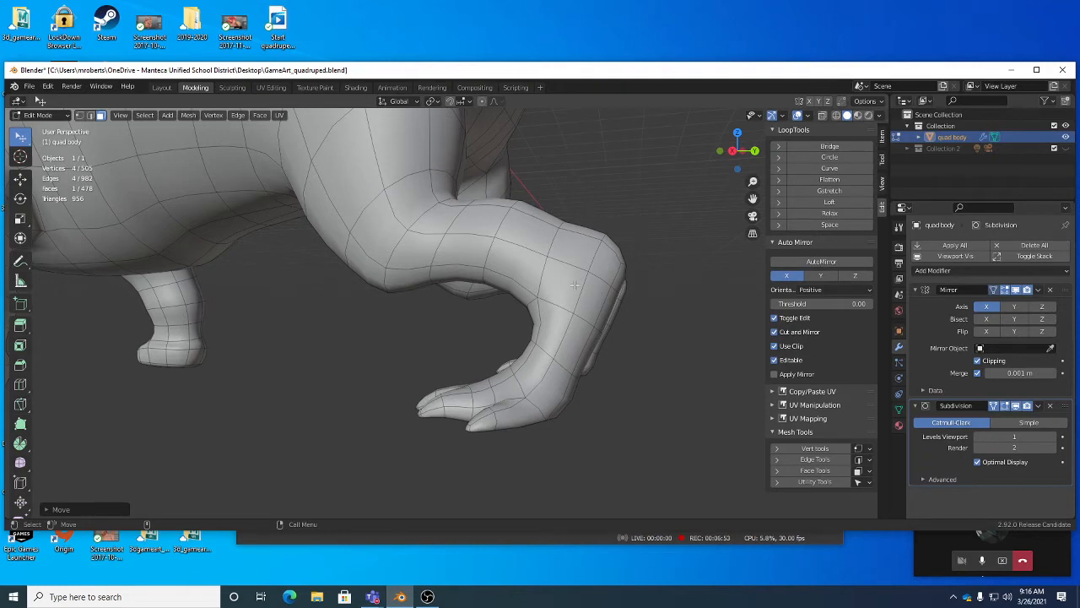
pyautogui.moveTo(574, 285); pyautogui.dragTo(658, 247, button='middle')
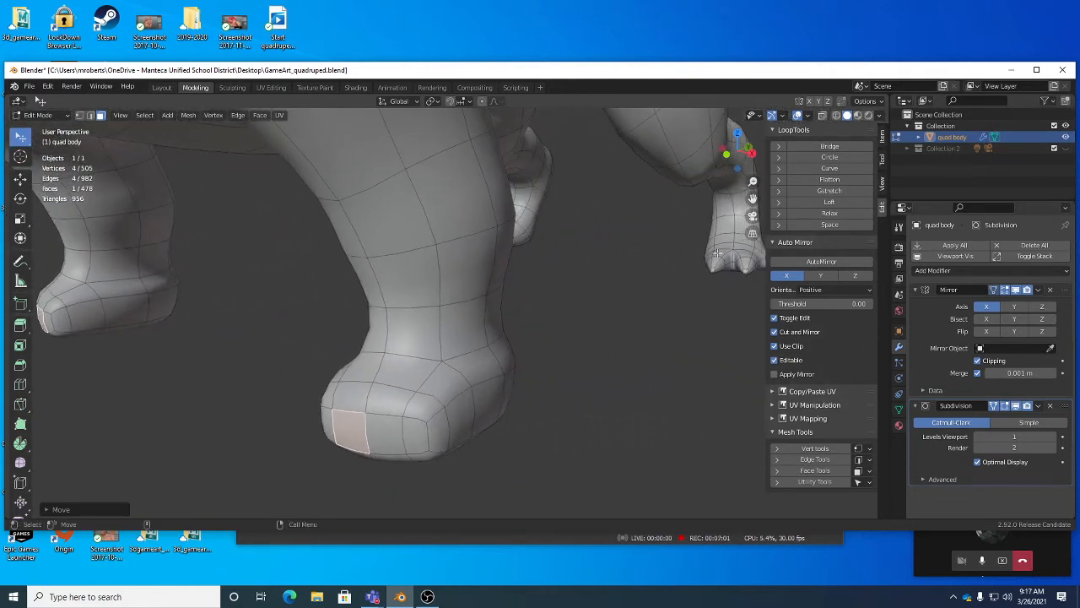
# Nudge faces along the upper outer side of the foot's front to adjust its shape
pyautogui.moveTo(533, 318); pyautogui.dragTo(521, 365, button='middle')
pyautogui.moveTo(545, 413); pyautogui.dragTo(617, 361, button='middle')
pyautogui.moveTo(633, 351); pyautogui.dragTo(619, 348)
pyautogui.moveTo(630, 350); pyautogui.dragTo(614, 357, button='middle')
pyautogui.moveTo(638, 349); pyautogui.dragTo(646, 350)
pyautogui.moveTo(648, 350); pyautogui.dragTo(627, 352, button='middle')
pyautogui.moveTo(677, 314); pyautogui.dragTo(675, 325)
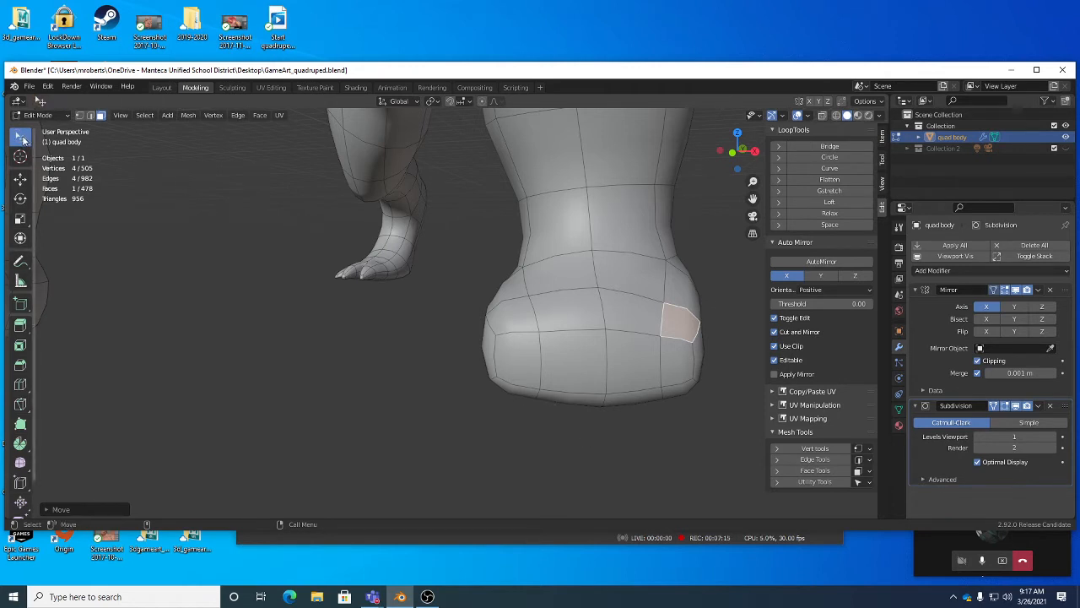
# Select the innermost face on the front of the foot and extrude it forward to start the first toe
pyautogui.moveTo(575, 338); pyautogui.dragTo(612, 340, button='middle')
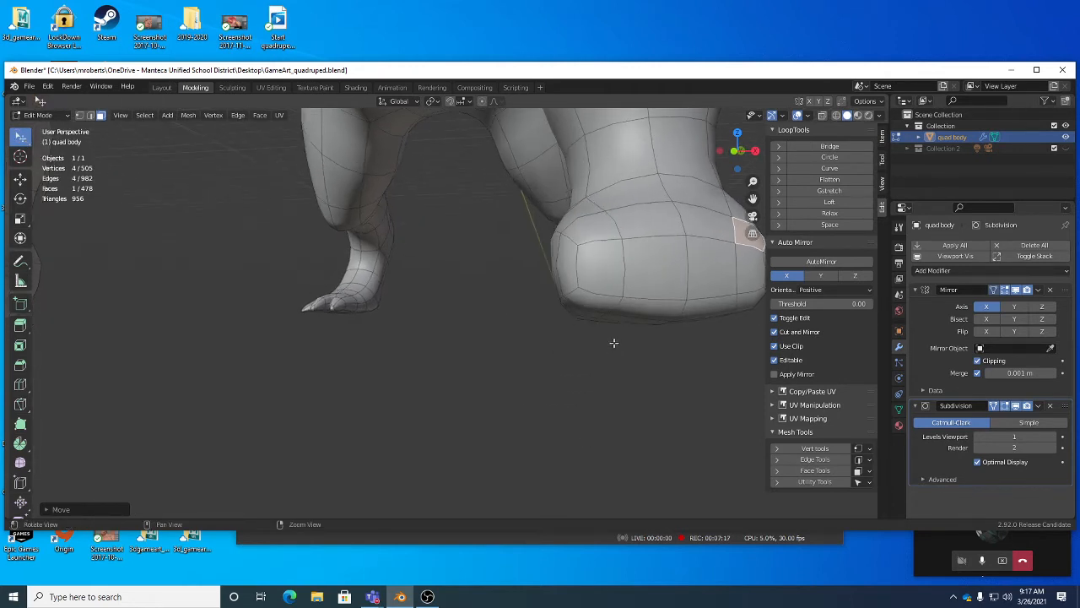
pyautogui.press('g')
pyautogui.moveTo(651, 301); pyautogui.dragTo(652, 301)
pyautogui.click(606, 257)
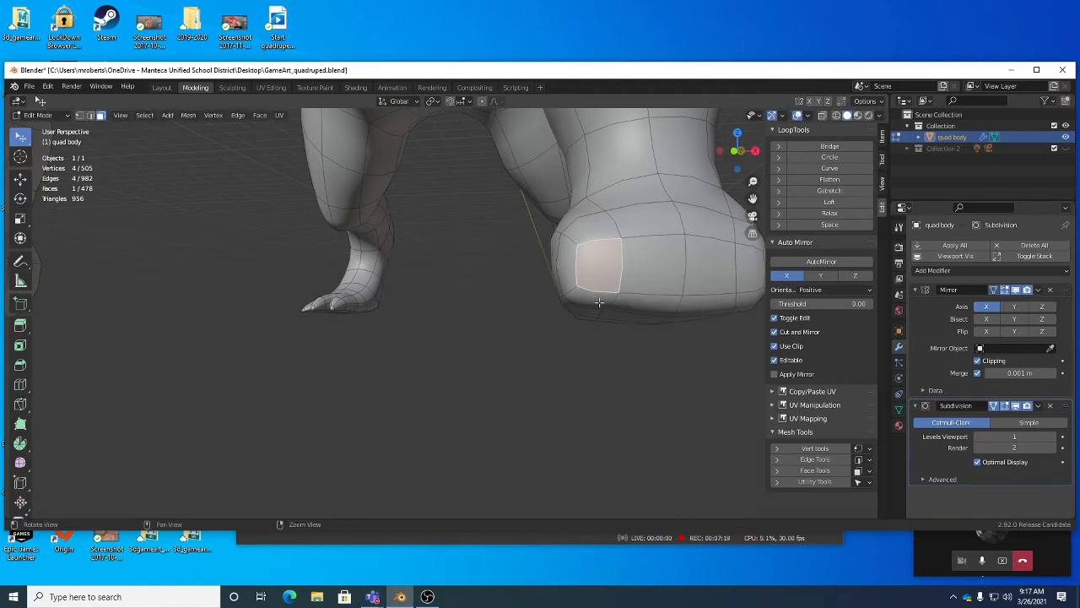
pyautogui.keyDown('alt'); pyautogui.moveTo(606, 257); pyautogui.dragTo(610, 299); pyautogui.keyUp('alt')
pyautogui.keyDown('alt'); pyautogui.moveTo(610, 298); pyautogui.dragTo(460, 324, button='middle'); pyautogui.keyUp('alt')
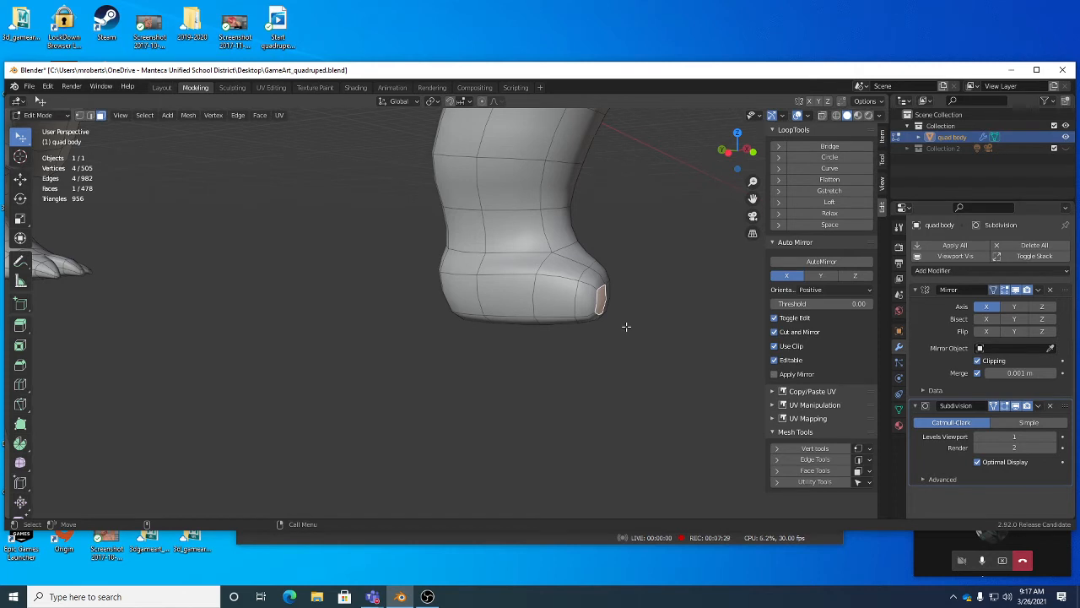
pyautogui.moveTo(626, 327); pyautogui.dragTo(573, 330, button='middle')
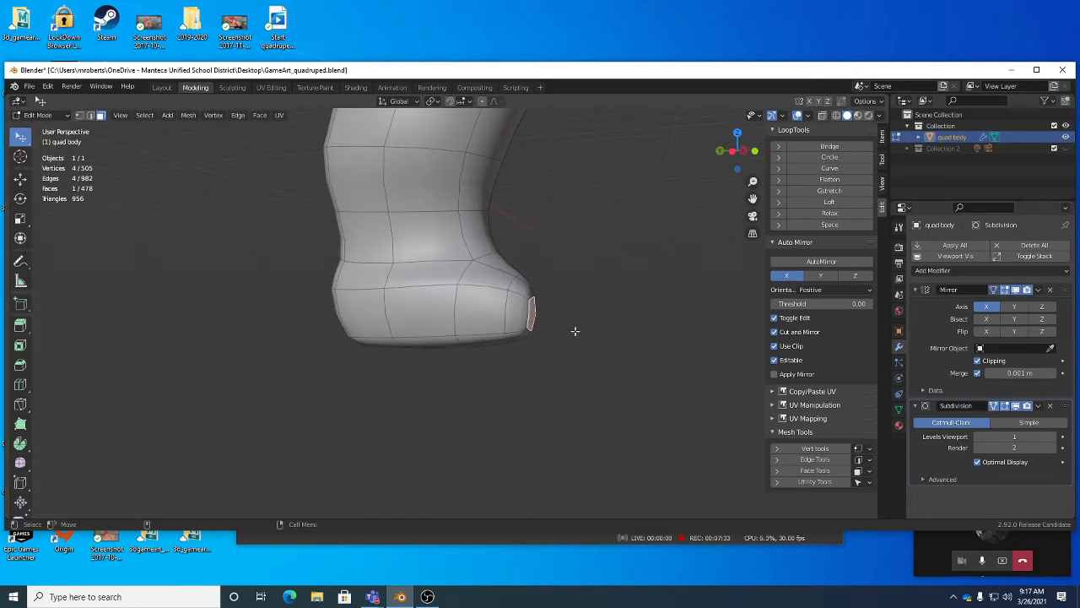
pyautogui.hotkey('ctrl', 'e')
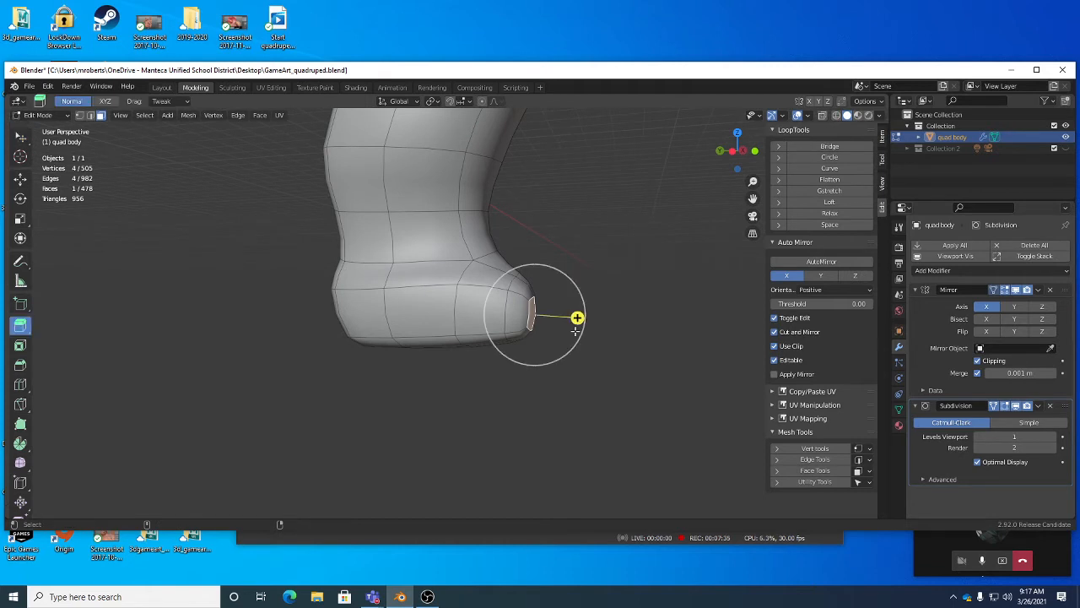
pyautogui.moveTo(613, 345); pyautogui.dragTo(516, 359, button='middle')
pyautogui.click(641, 350)
# Rotate the end face of the newly extruded toe slightly with the Rotate tool
pyautogui.hotkey('shift', 'space')
pyautogui.press('r')
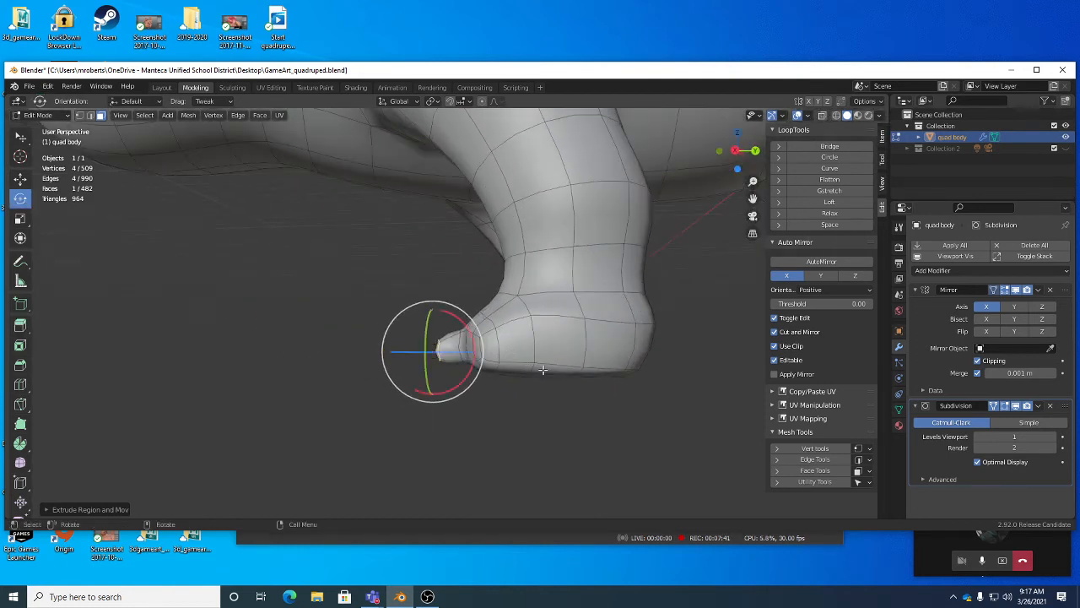
pyautogui.press('r')
pyautogui.click(545, 342)
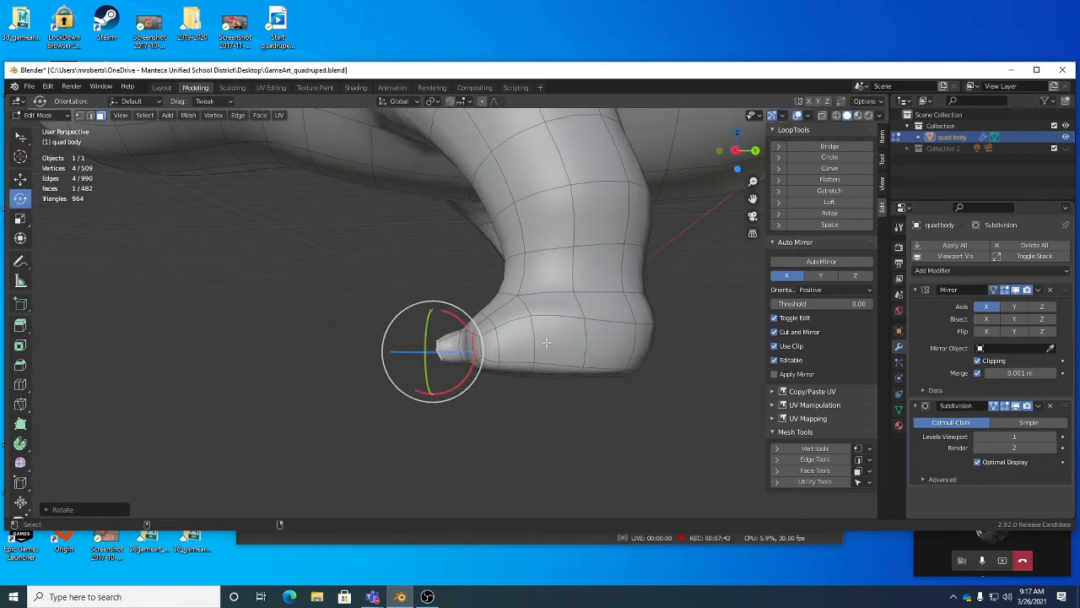
# Extrude the first toe's end face forward again with Extrude Region to lengthen the toe
pyautogui.click(21, 325)
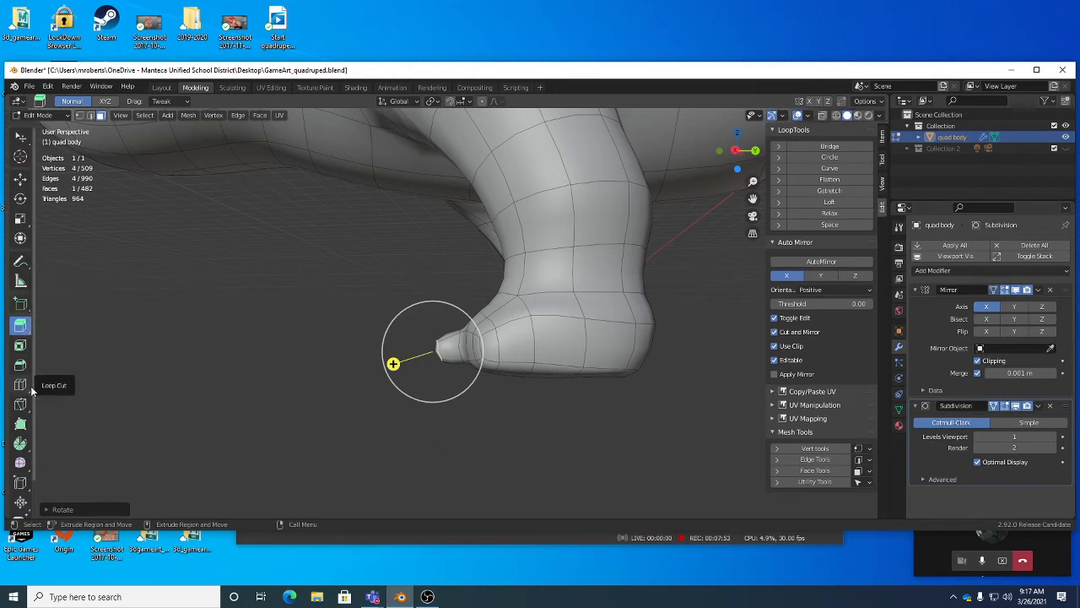
pyautogui.click(25, 329)
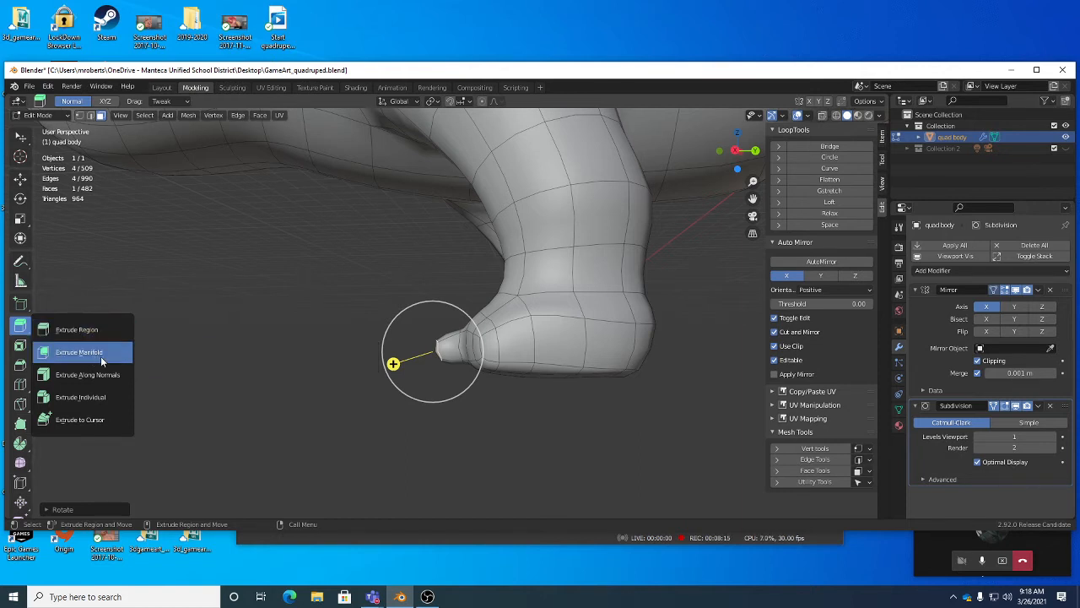
pyautogui.click(76, 331)
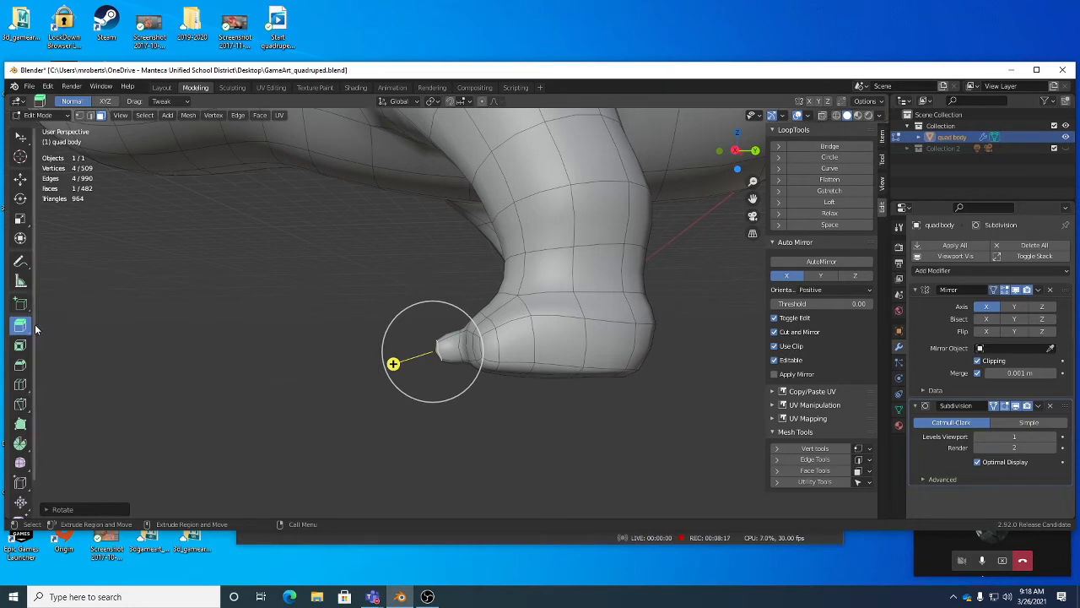
pyautogui.moveTo(408, 392); pyautogui.dragTo(659, 413, button='middle')
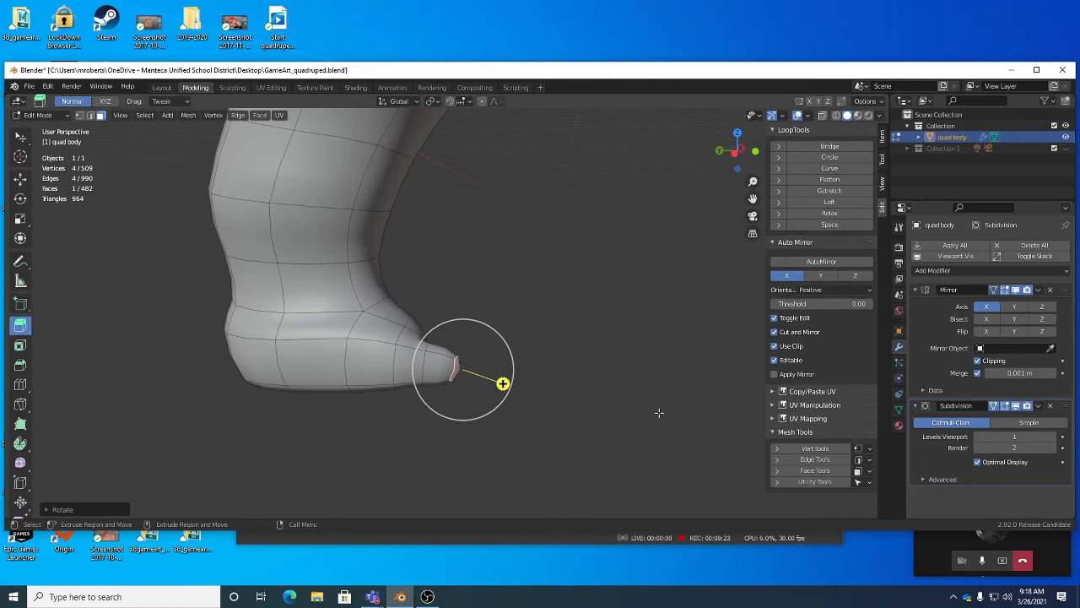
pyautogui.moveTo(658, 413); pyautogui.dragTo(572, 377, button='middle')
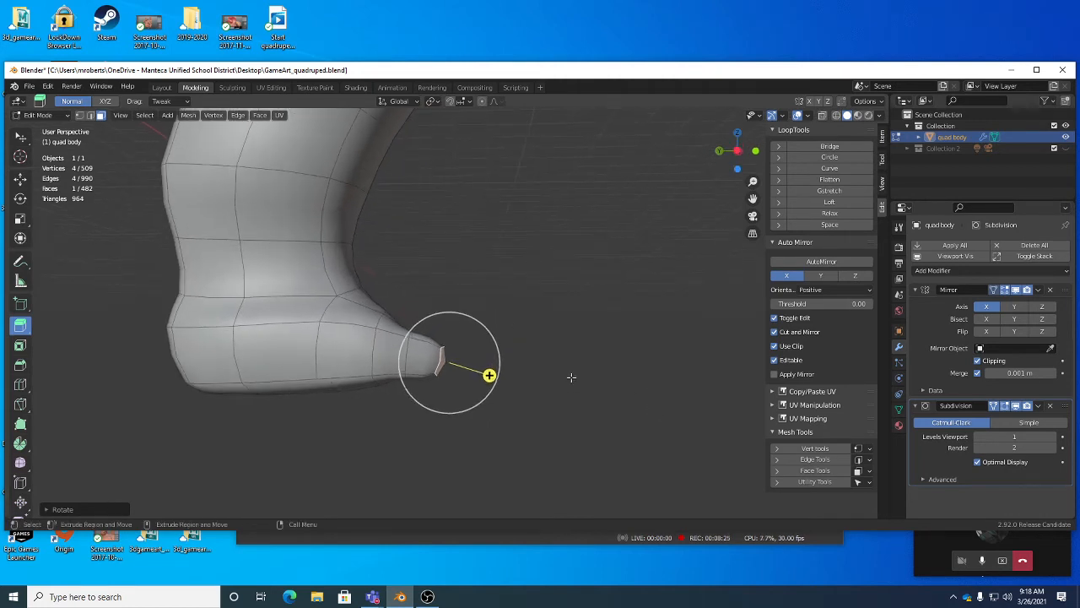
pyautogui.moveTo(565, 368); pyautogui.dragTo(614, 387)
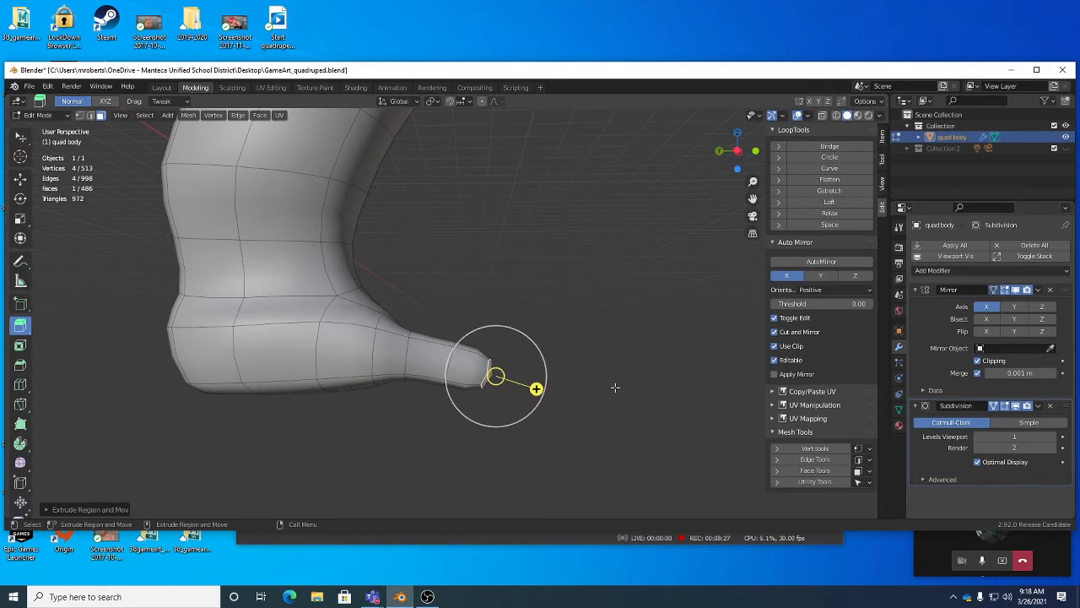
# Scale down the end face of the first toe so it tapers to a claw-like point
pyautogui.hotkey('shift', 'space')
pyautogui.press('s')
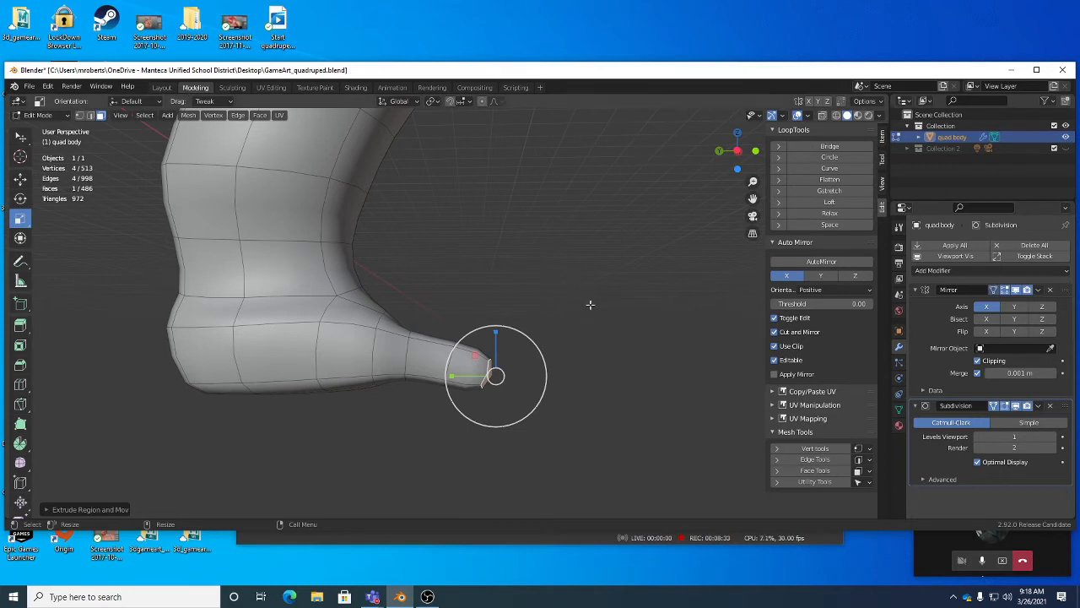
pyautogui.moveTo(591, 336); pyautogui.dragTo(532, 368, button='middle')
pyautogui.press('s')
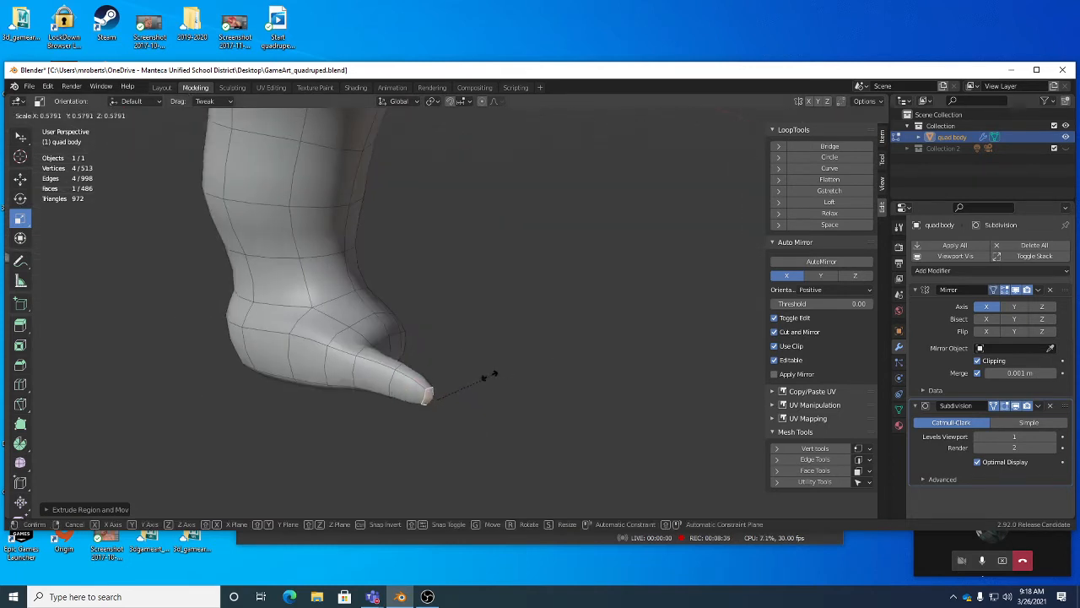
pyautogui.click(443, 384)
pyautogui.moveTo(444, 383); pyautogui.dragTo(582, 355, button='middle')
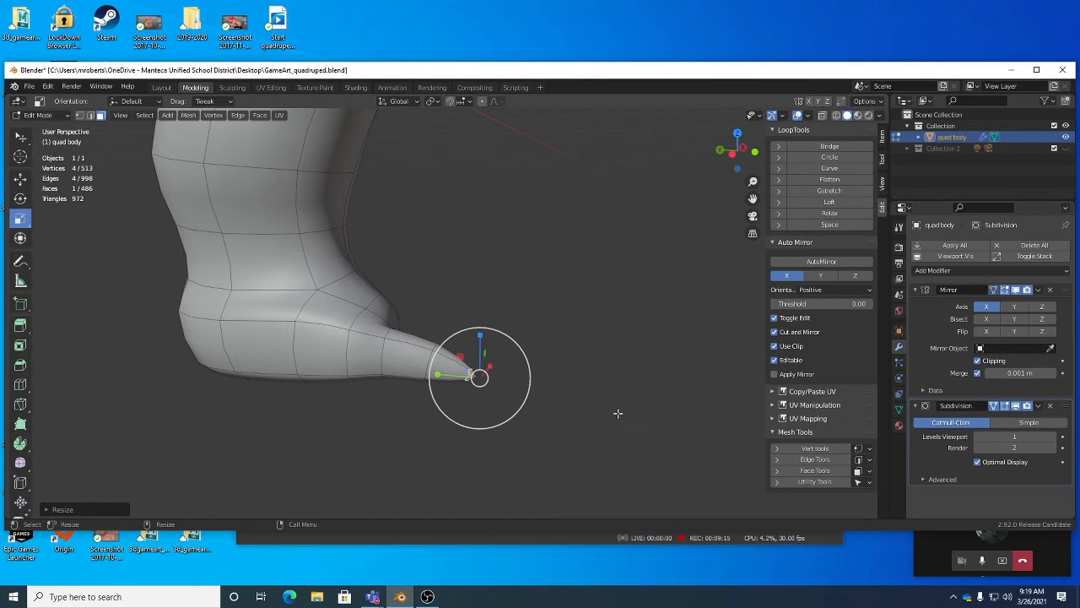
# Move the side edge halfway along the first toe outward to widen the toe
pyautogui.moveTo(618, 413); pyautogui.dragTo(535, 403, button='middle')
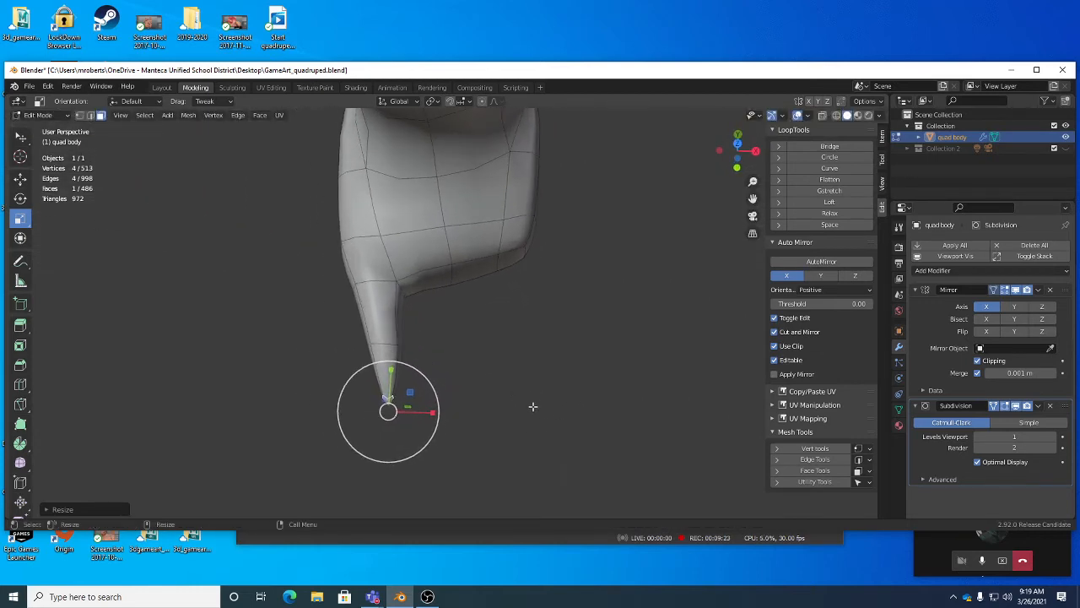
pyautogui.press('w')
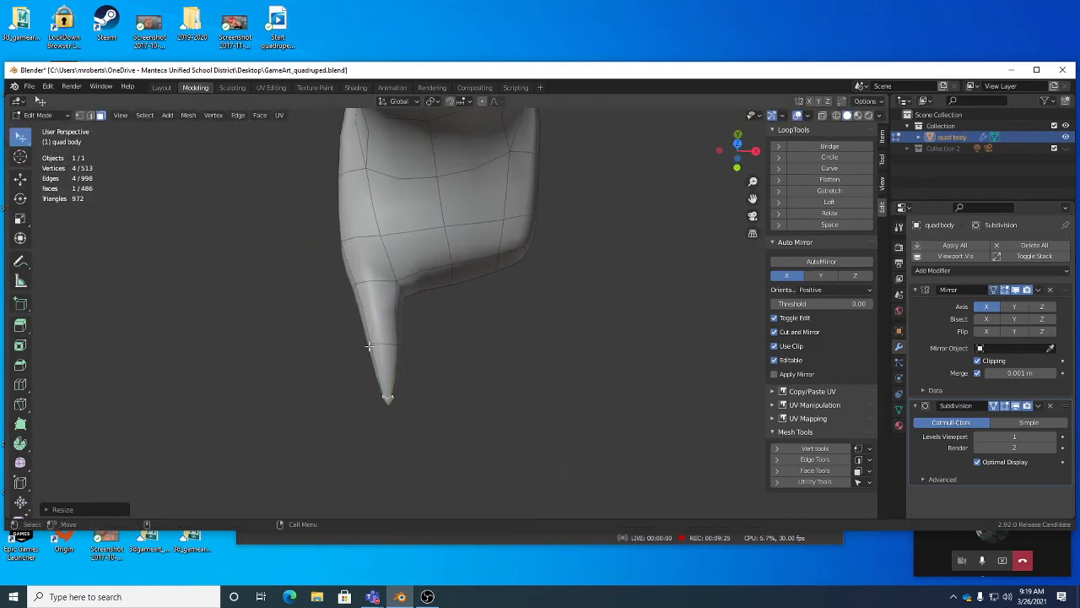
pyautogui.press('2')
pyautogui.moveTo(366, 344); pyautogui.dragTo(351, 352)
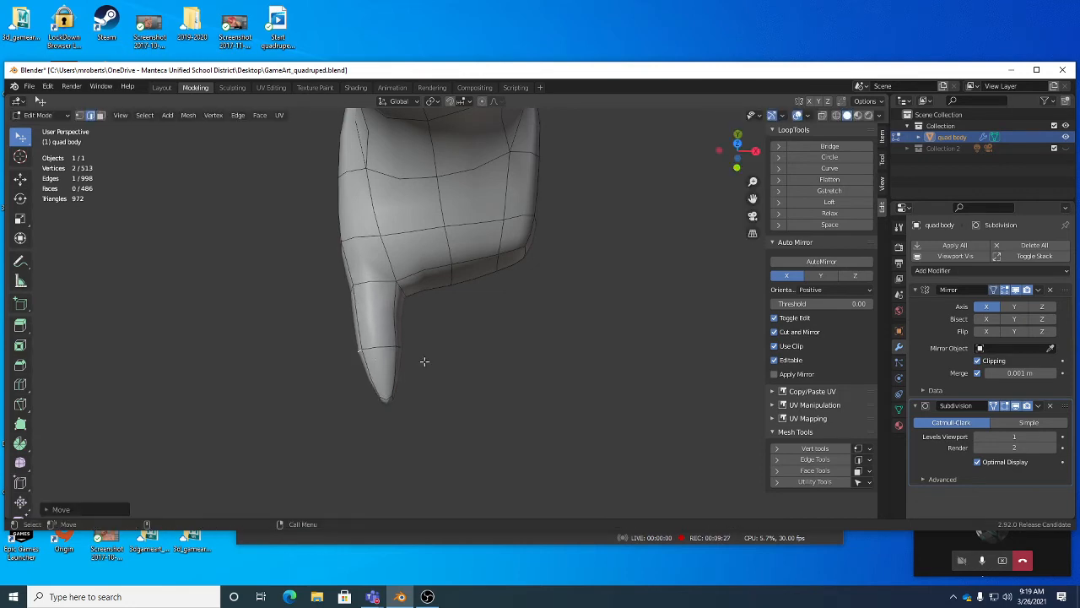
# Select the edge loop around the middle of the first toe and raise it to arch the toe
pyautogui.moveTo(424, 361)
pyautogui.mouseDown(button='middle')
pyautogui.moveTo(386, 309)
pyautogui.moveTo(433, 359)
pyautogui.mouseUp(button='middle')
pyautogui.keyDown('alt'); pyautogui.click(433, 358); pyautogui.keyUp('alt')
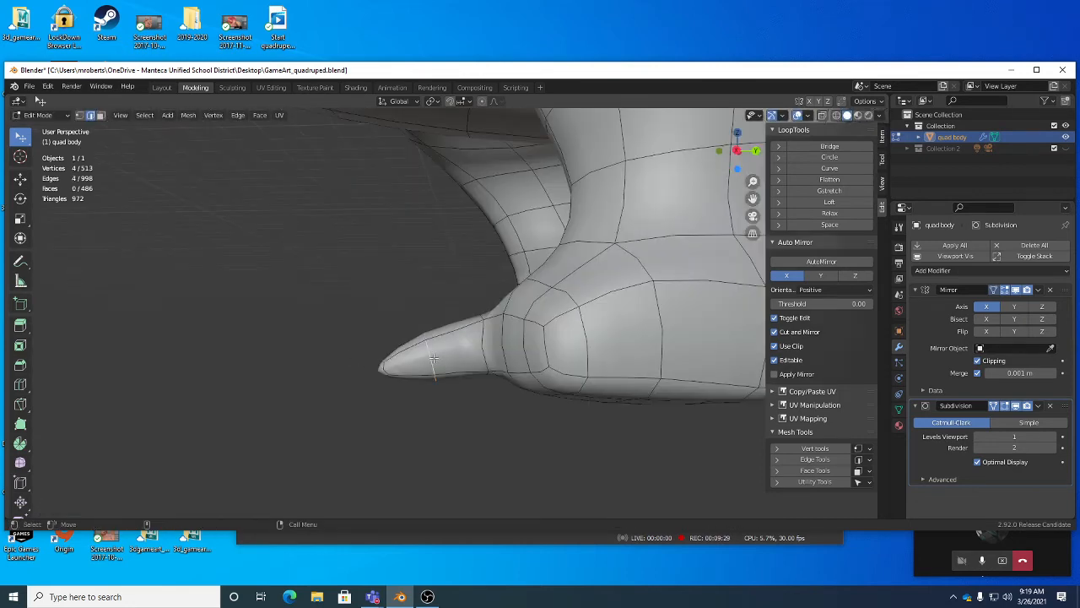
pyautogui.press('g')
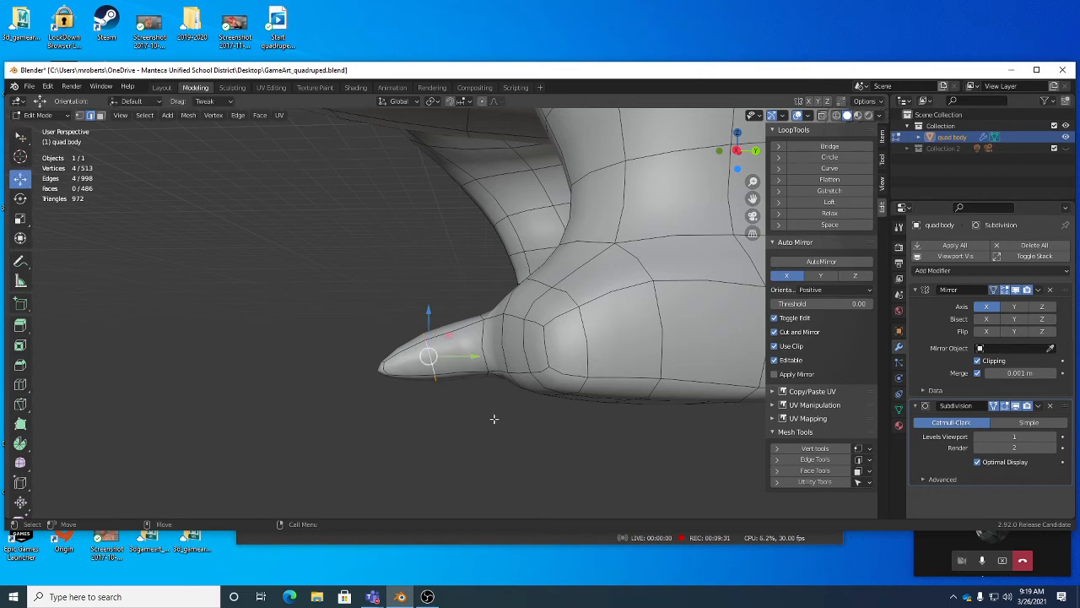
pyautogui.press('g')
pyautogui.click(502, 406)
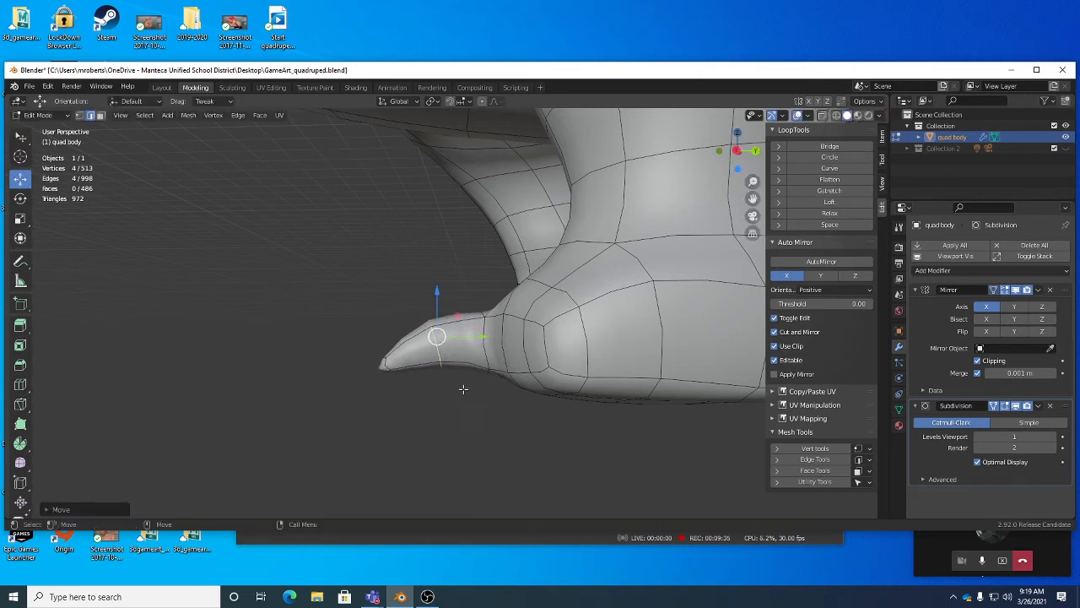
# Select the face next to the first toe on the foot's front, extrude it forward for a second toe, and adjust its end face
pyautogui.moveTo(462, 389); pyautogui.dragTo(533, 409, button='middle')
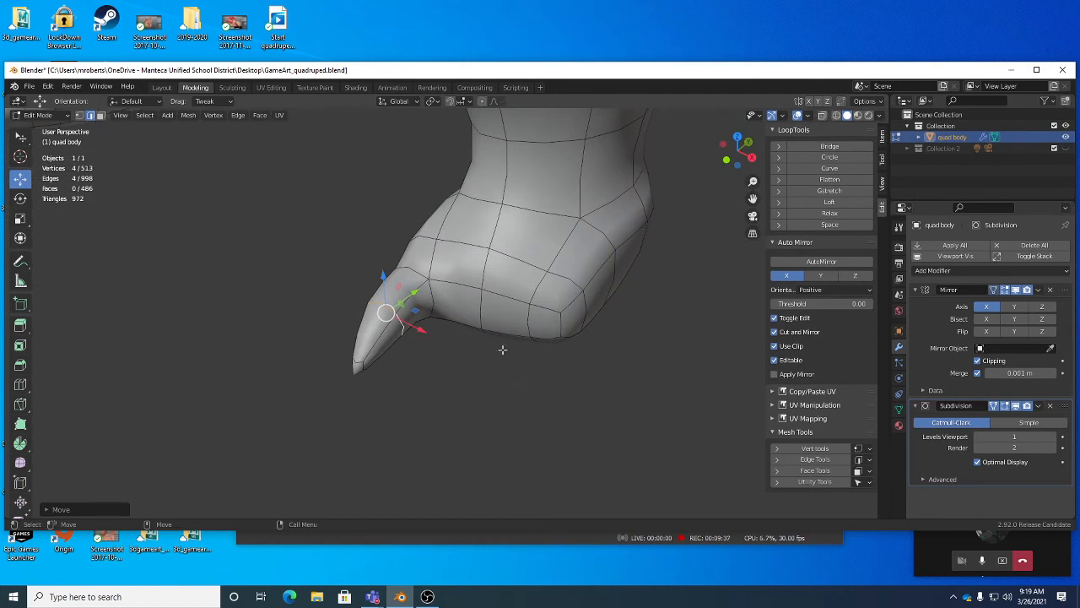
pyautogui.hotkey('alt', 'a')
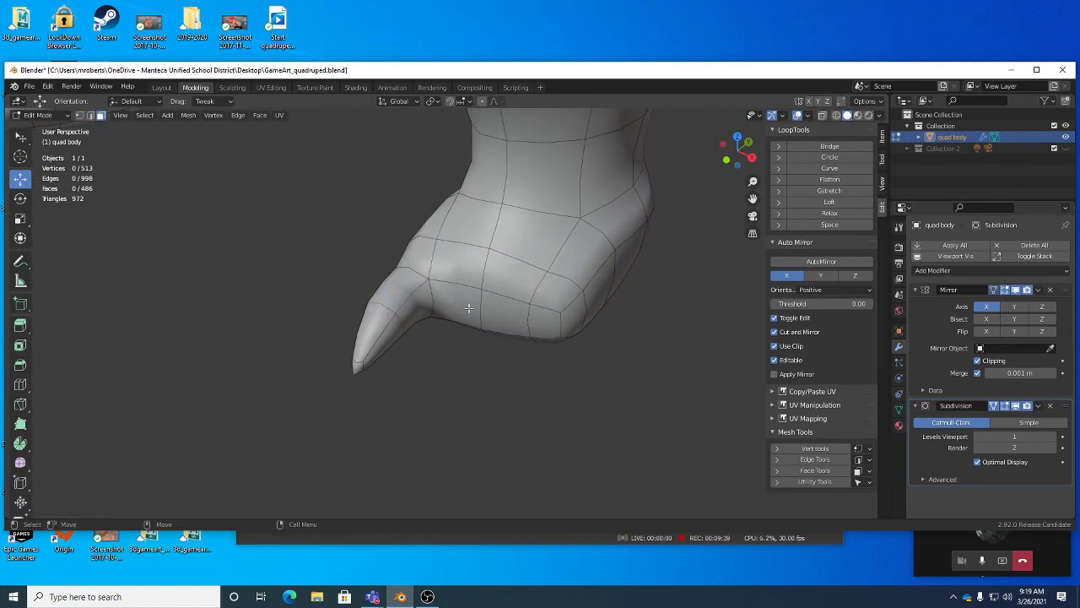
pyautogui.click(473, 311)
pyautogui.moveTo(485, 325); pyautogui.dragTo(547, 365, button='middle')
pyautogui.hotkey('ctrl', 'e')
pyautogui.press('e')
pyautogui.press('w')
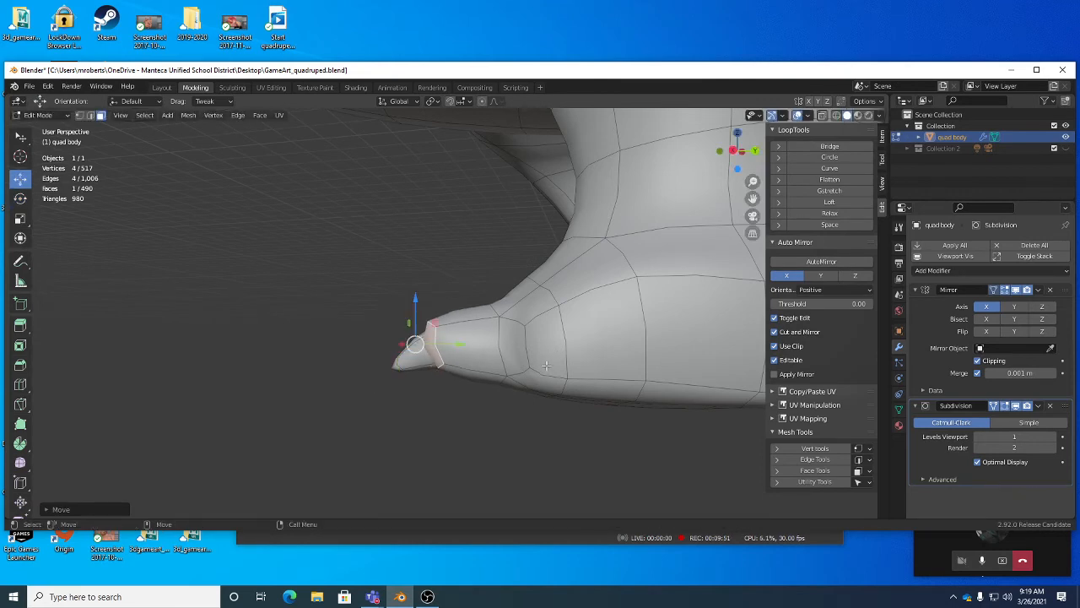
# Extrude the second toe's end face forward again and scale it down to a pointed tip
pyautogui.hotkey('ctrl', 'e')
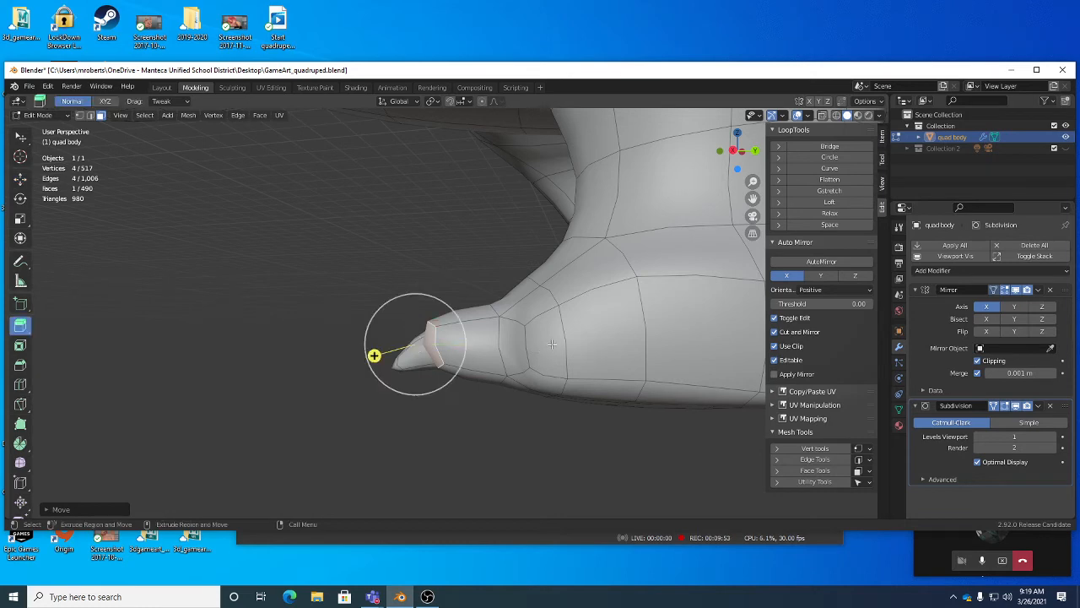
pyautogui.moveTo(552, 343); pyautogui.dragTo(485, 385)
pyautogui.press('r')
pyautogui.moveTo(533, 373); pyautogui.dragTo(355, 379, button='middle')
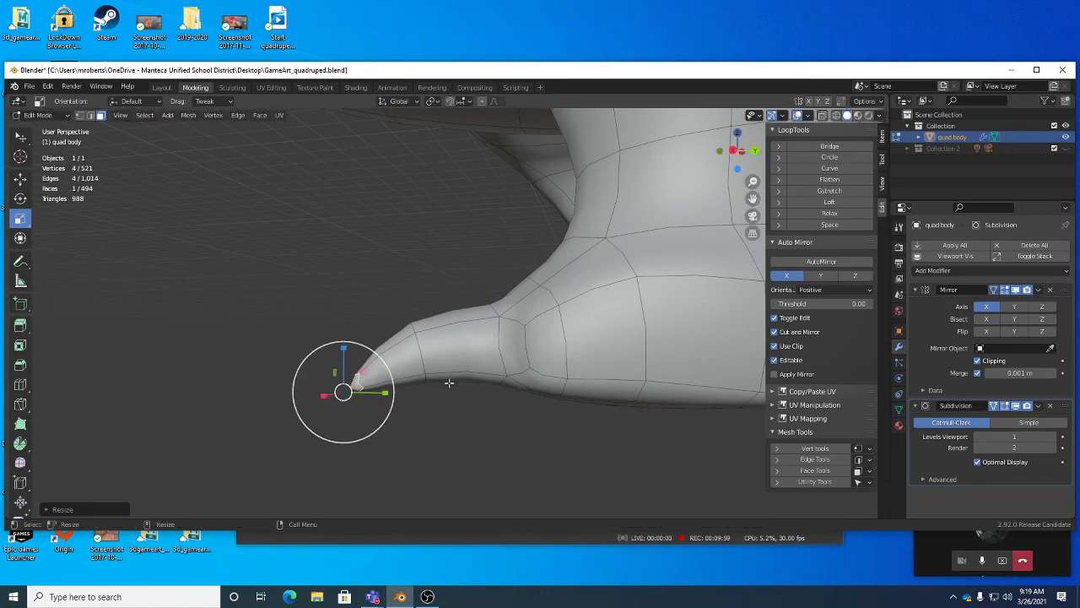
# Rotate the tip of the second toe slightly and move it into line with the toe
pyautogui.press('e')
pyautogui.moveTo(463, 390); pyautogui.dragTo(462, 349, button='middle')
pyautogui.keyDown('alt'); pyautogui.moveTo(462, 351); pyautogui.dragTo(605, 443); pyautogui.keyUp('alt')
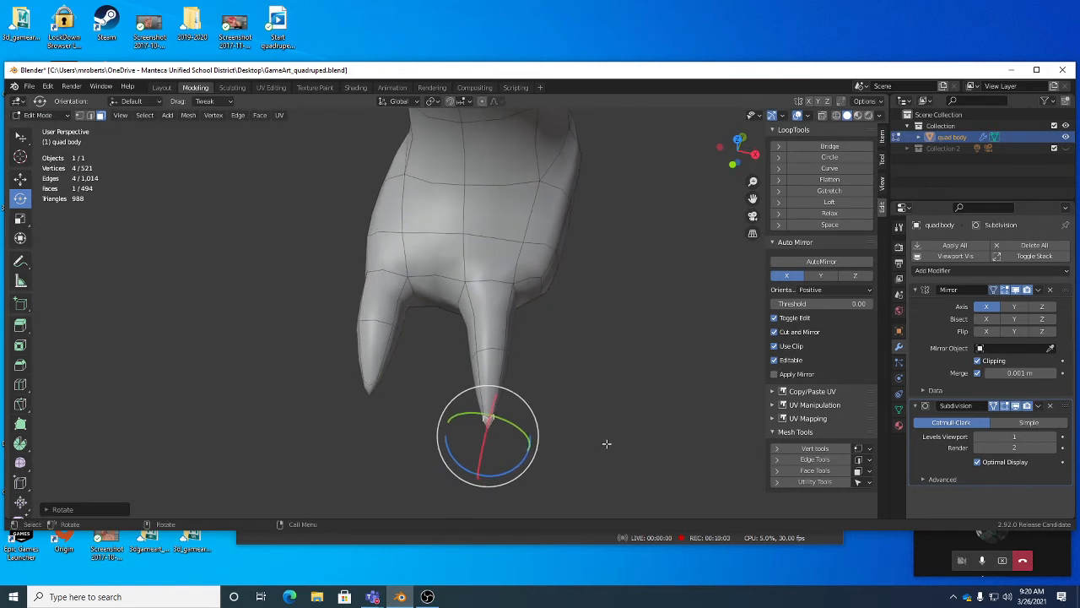
pyautogui.press('w')
pyautogui.moveTo(595, 413); pyautogui.dragTo(556, 422, button='middle')
pyautogui.click(590, 411)
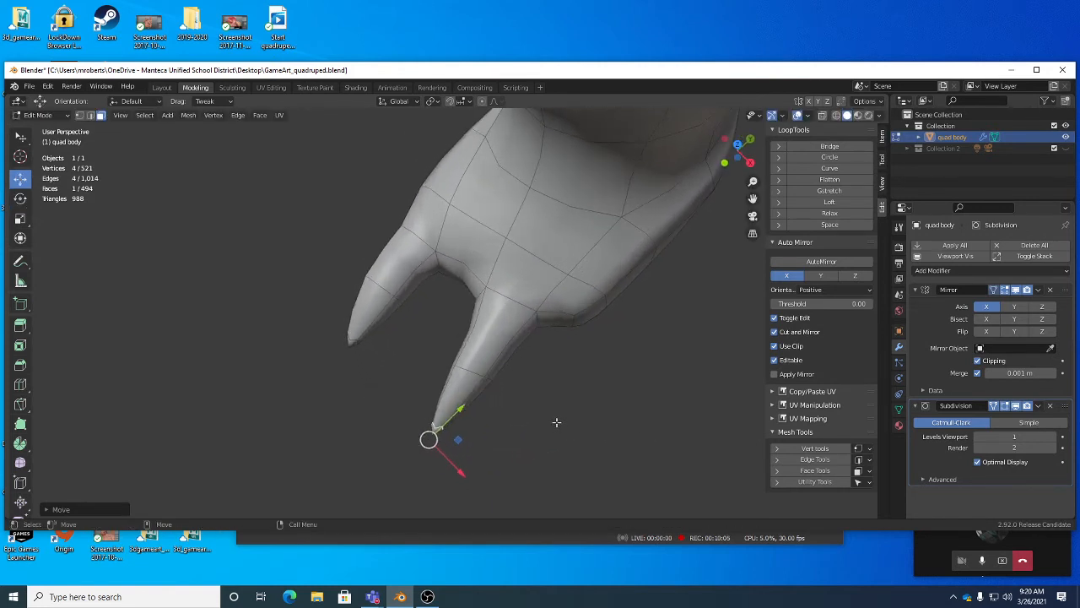
# Move the side edges halfway along the second toe outward to thicken its middle
pyautogui.press('w')
pyautogui.press('2')
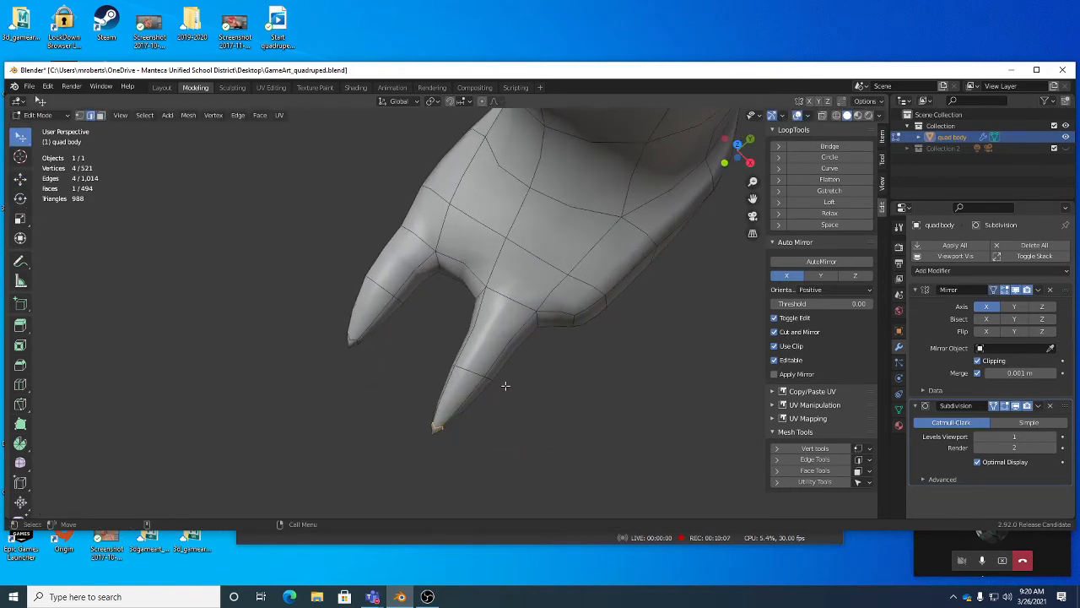
pyautogui.click(493, 377)
pyautogui.moveTo(494, 379); pyautogui.dragTo(504, 364, button='middle')
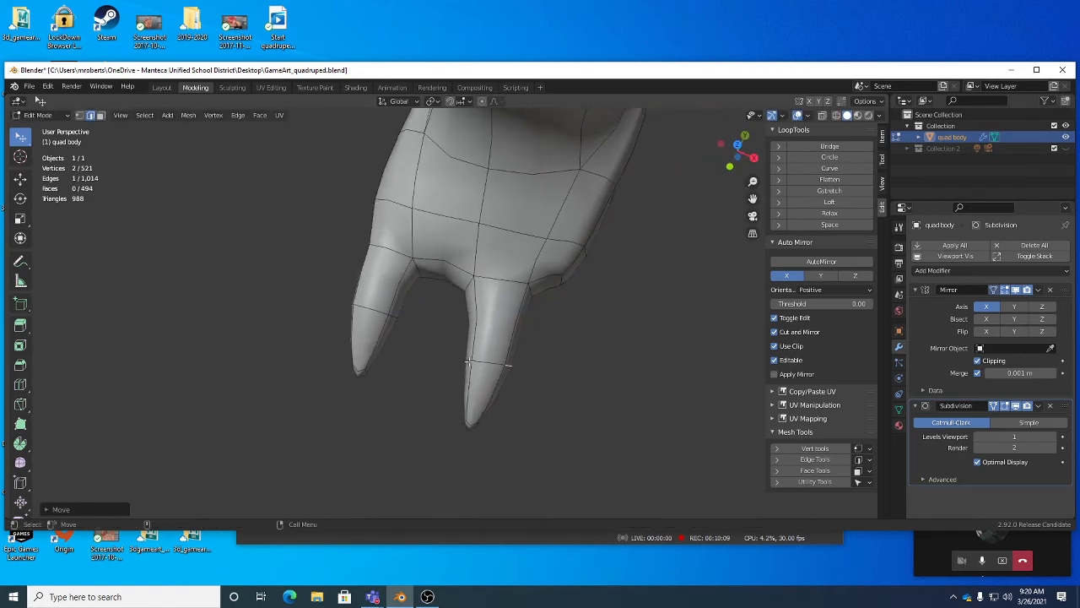
pyautogui.press('g')
pyautogui.moveTo(508, 354); pyautogui.dragTo(520, 337, button='middle')
# Select the outer front face of the foot, extrude it forward to start a third toe, and rotate its end face
pyautogui.press('3')
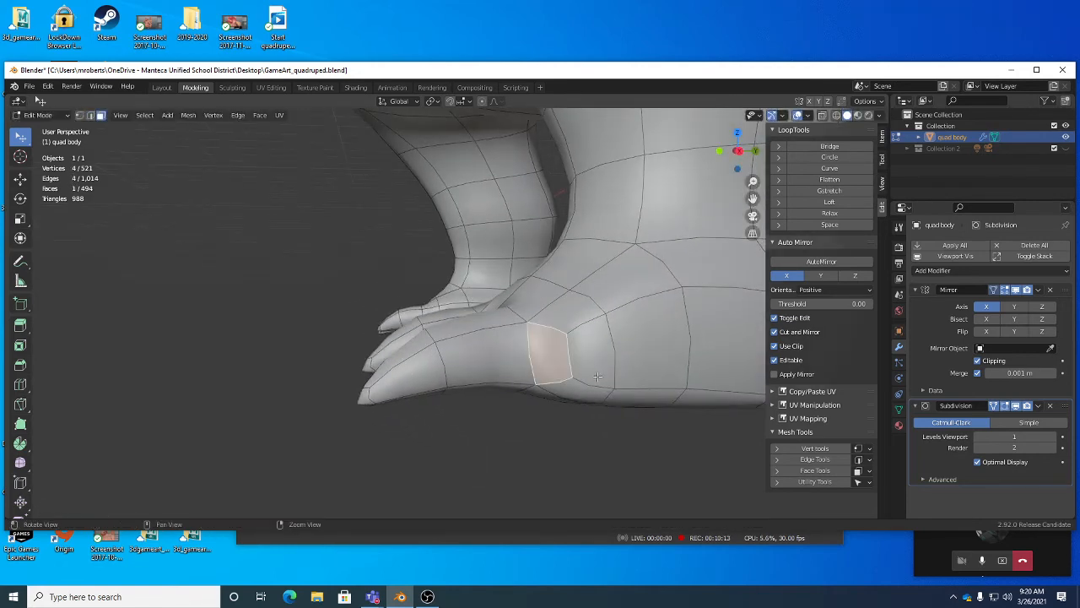
pyautogui.keyDown('alt'); pyautogui.moveTo(597, 377); pyautogui.dragTo(527, 347); pyautogui.keyUp('alt')
pyautogui.hotkey('ctrl', 'e')
pyautogui.moveTo(527, 347); pyautogui.dragTo(491, 370, button='middle')
pyautogui.click(459, 357)
pyautogui.press('r')
pyautogui.press('r')
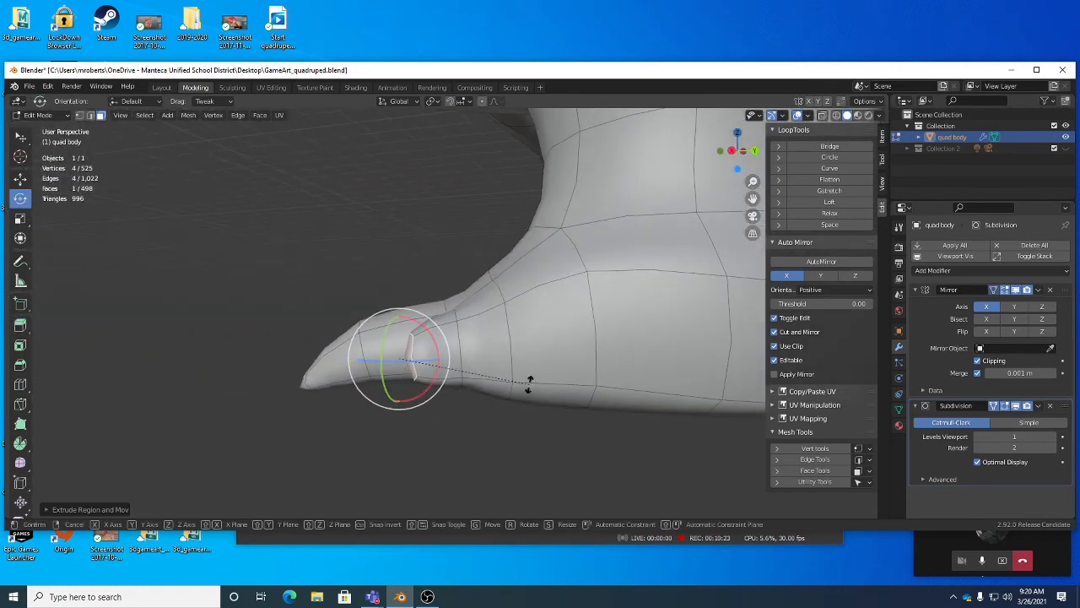
pyautogui.click(524, 339)
# Extrude the third toe's end face forward and downward again, and scale it to about 0.2 for a pointed tip
pyautogui.hotkey('shift', 'space')
pyautogui.press('e')
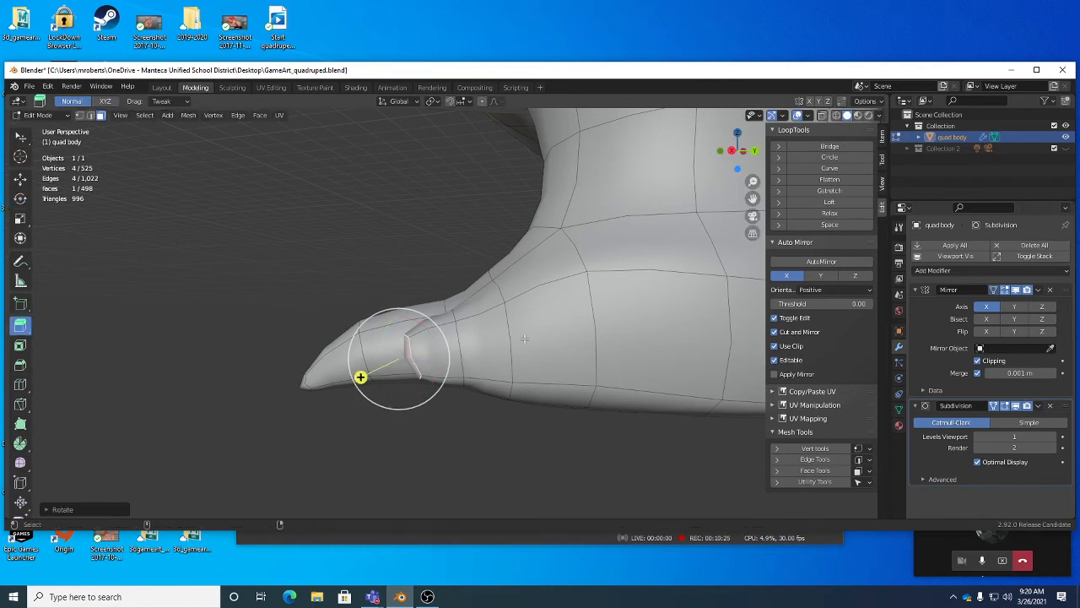
pyautogui.moveTo(528, 340); pyautogui.dragTo(479, 375)
pyautogui.hotkey('shift', 'space')
pyautogui.press('s')
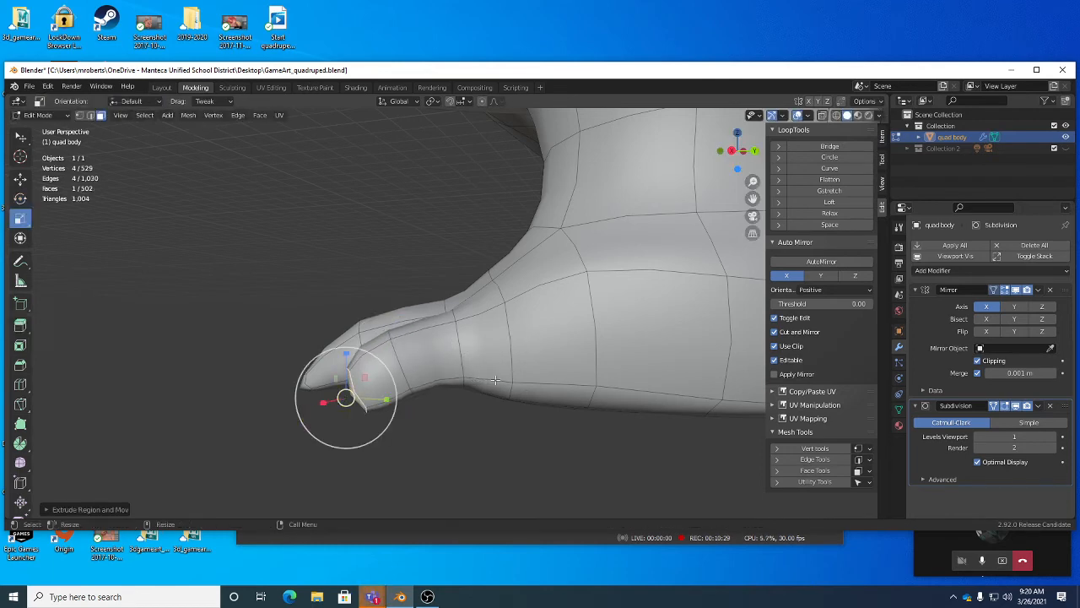
pyautogui.press('s')
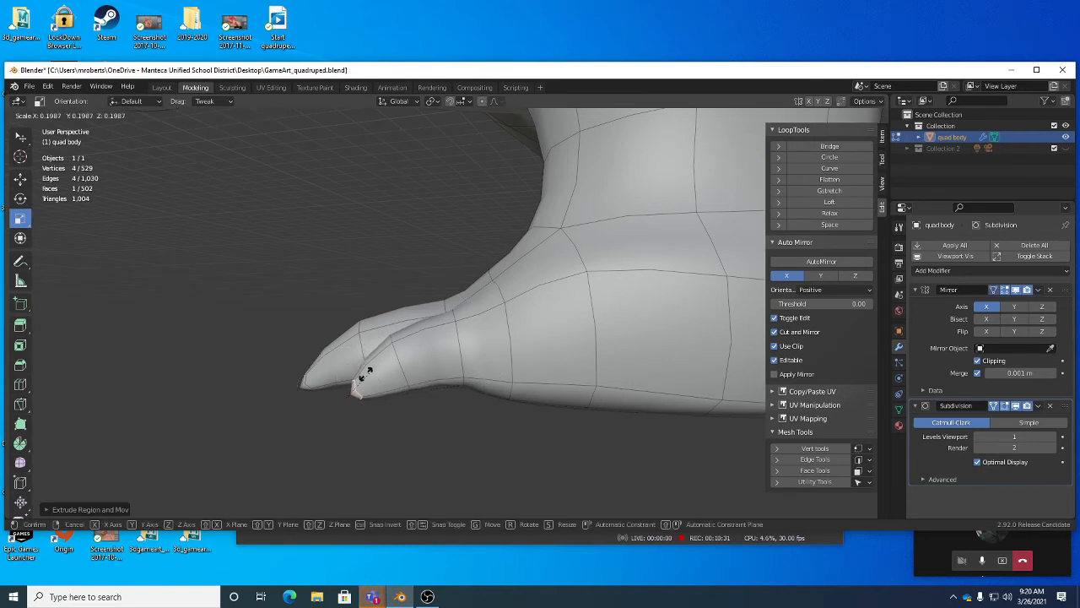
pyautogui.click(363, 371)
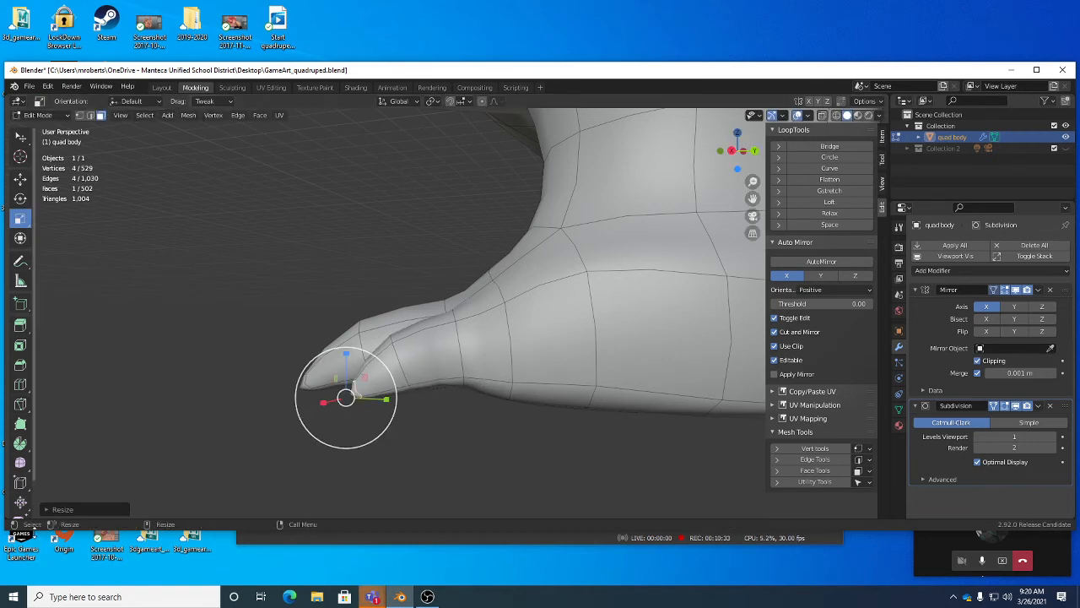
# Move the tip of the third toe to adjust its direction relative to the other toes
pyautogui.keyDown('alt'); pyautogui.moveTo(371, 415); pyautogui.dragTo(498, 426); pyautogui.keyUp('alt')
pyautogui.scroll(1, 462, 436)
pyautogui.press('w')
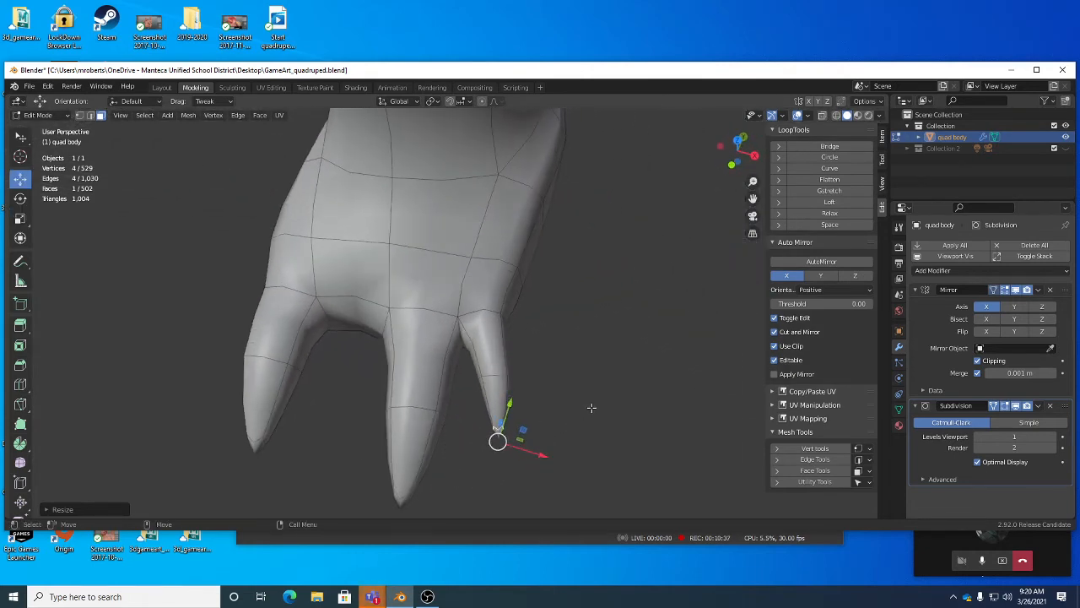
pyautogui.moveTo(590, 408); pyautogui.dragTo(599, 408, button='middle')
pyautogui.keyDown('alt'); pyautogui.moveTo(599, 407); pyautogui.dragTo(590, 395); pyautogui.keyUp('alt')
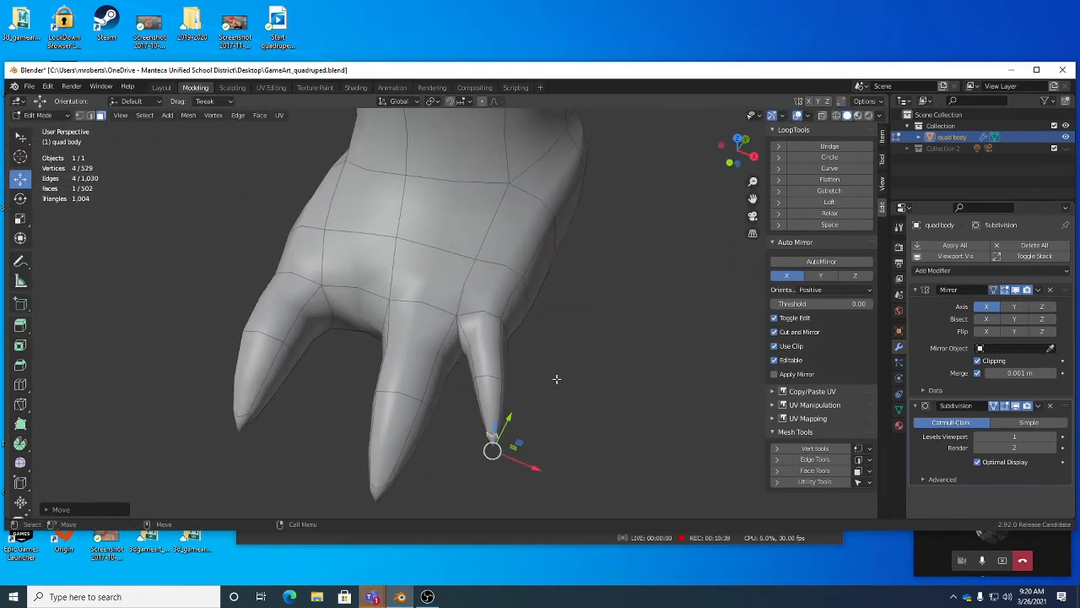
# Move the outer edge near the base of the third toe outward to widen the toe
pyautogui.press('2')
pyautogui.press('q')
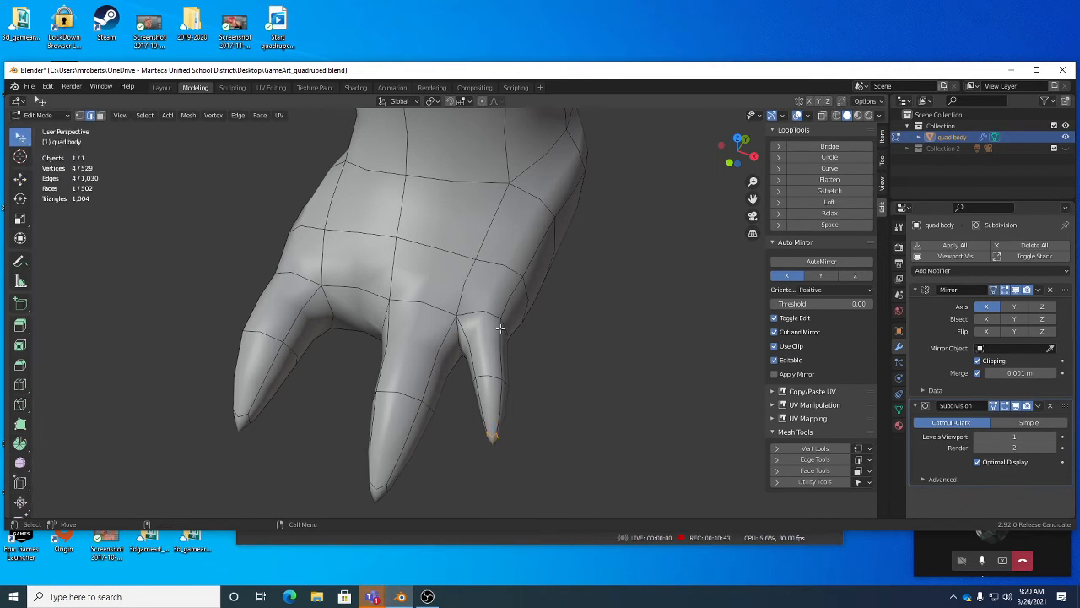
pyautogui.moveTo(505, 328); pyautogui.dragTo(517, 329)
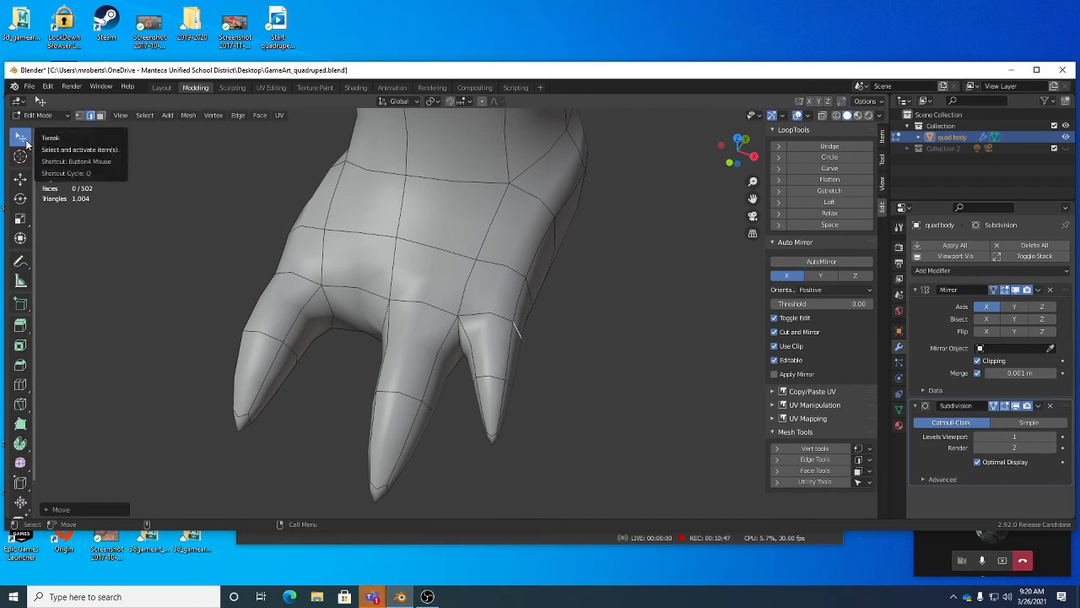
pyautogui.moveTo(430, 288); pyautogui.dragTo(478, 316, button='middle')
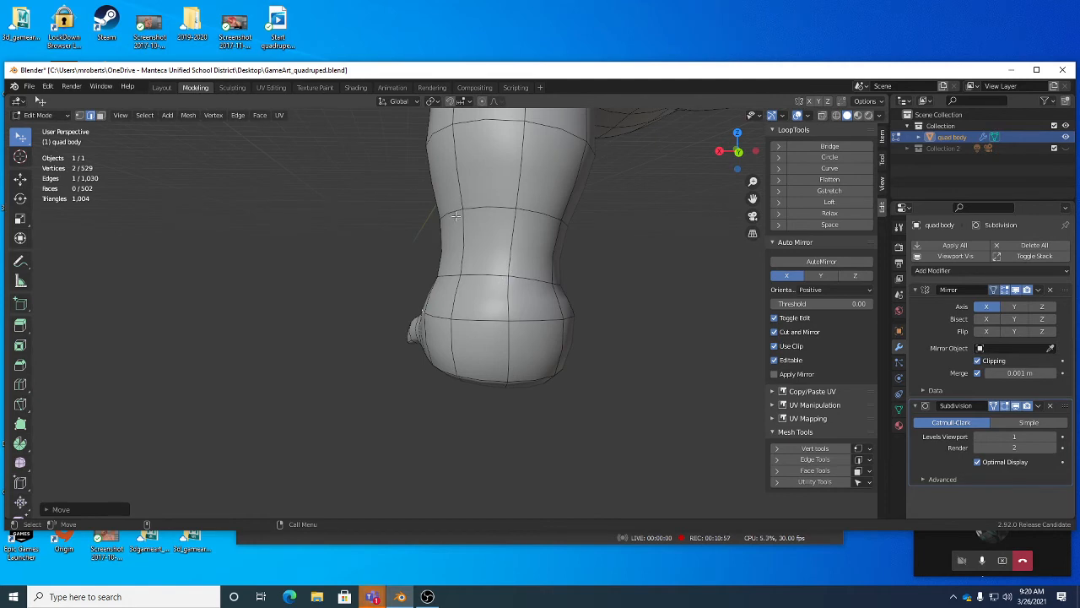
# Move edges along the underside of the front foot slightly upward to refine the shape of the sole
pyautogui.moveTo(455, 217); pyautogui.dragTo(513, 241, button='middle')
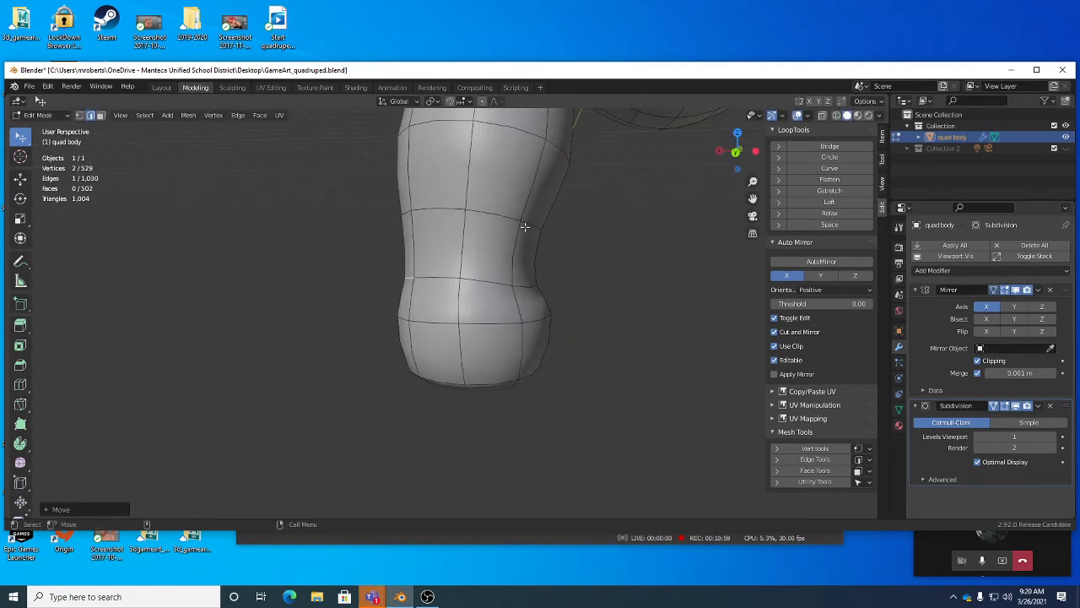
pyautogui.moveTo(530, 282); pyautogui.dragTo(374, 282, button='middle')
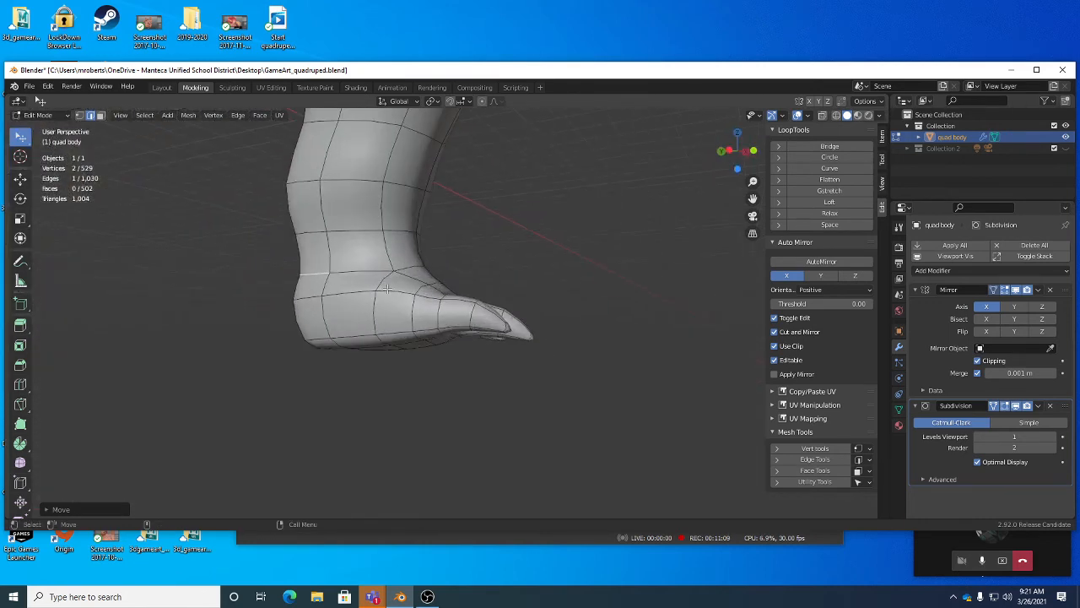
pyautogui.moveTo(367, 335); pyautogui.dragTo(369, 325)
pyautogui.moveTo(373, 338); pyautogui.dragTo(396, 326)
pyautogui.moveTo(396, 325); pyautogui.dragTo(373, 340, button='middle')
# Check the clawed front foot from several sides against the other legs, and save the quadruped file
pyautogui.keyDown('alt'); pyautogui.moveTo(417, 380); pyautogui.dragTo(381, 338); pyautogui.keyUp('alt')
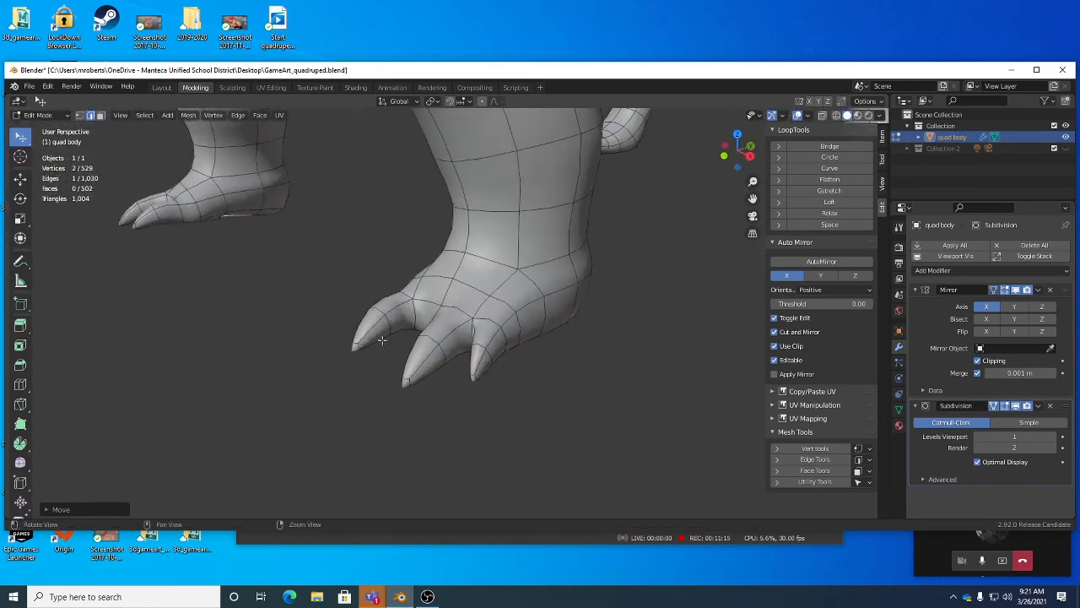
pyautogui.keyDown('alt'); pyautogui.moveTo(381, 338); pyautogui.dragTo(346, 274, button='right'); pyautogui.keyUp('alt')
pyautogui.keyDown('alt'); pyautogui.moveTo(346, 274); pyautogui.dragTo(498, 334, button='middle'); pyautogui.keyUp('alt')
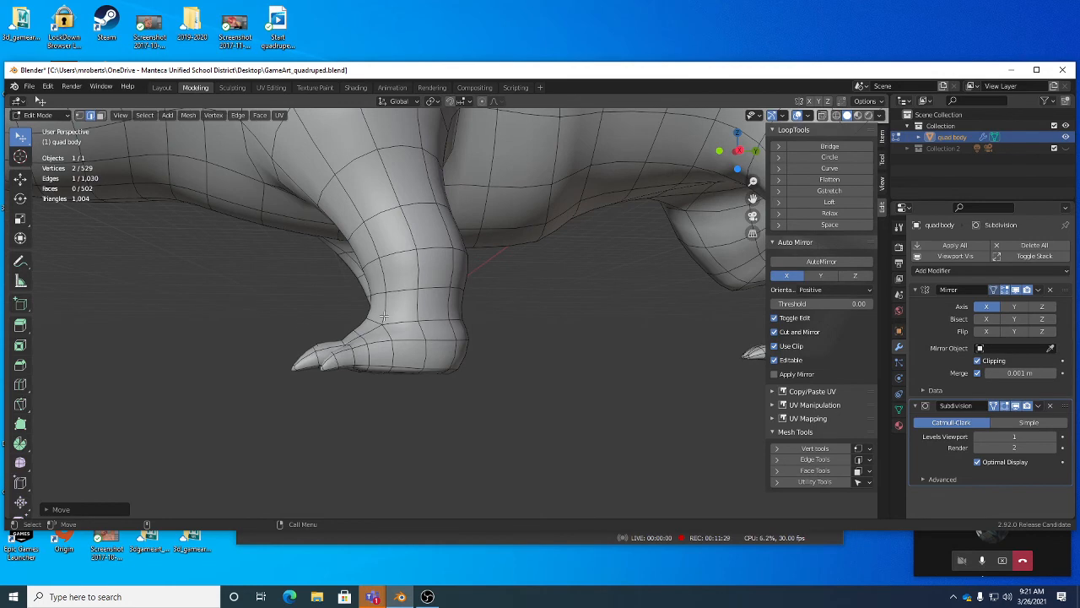
pyautogui.moveTo(365, 334); pyautogui.dragTo(451, 377, button='middle')
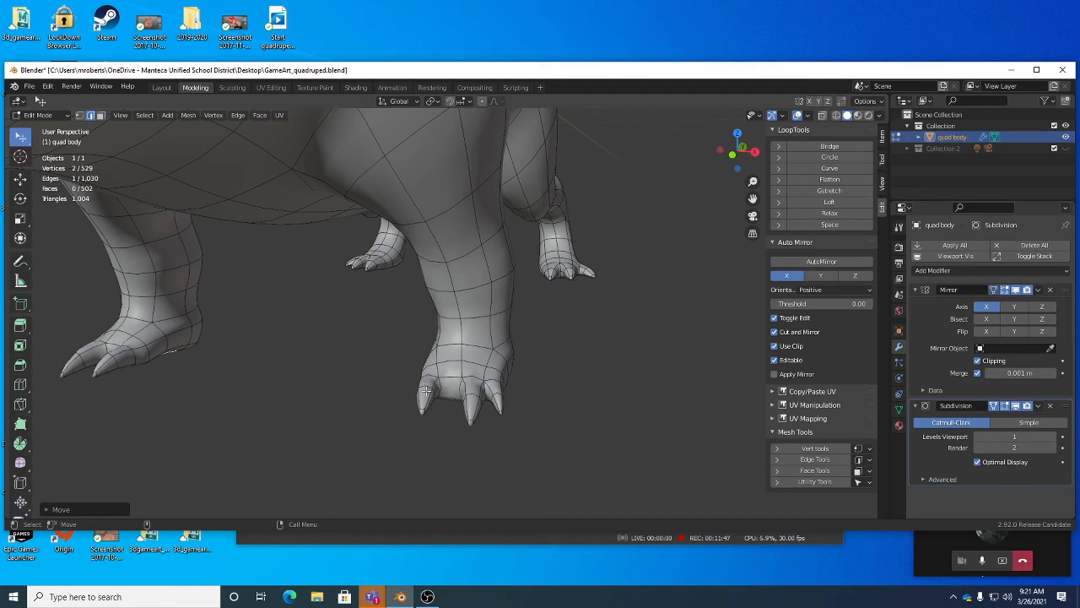
pyautogui.moveTo(519, 388); pyautogui.dragTo(440, 372, button='middle')
pyautogui.hotkey('ctrl', 's')
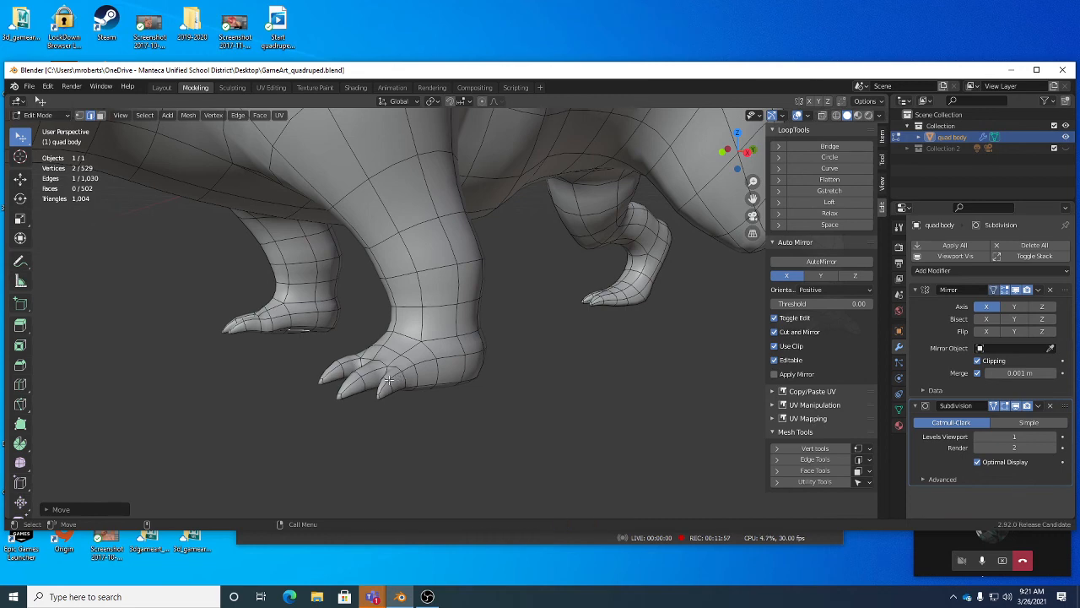
# Clear the selection and move edges around the front foot's ankle, shifting the inner one toward the body's centerline
pyautogui.moveTo(416, 381); pyautogui.dragTo(443, 374, button='middle')
pyautogui.keyDown('alt'); pyautogui.moveTo(444, 373); pyautogui.dragTo(442, 374); pyautogui.keyUp('alt')
pyautogui.keyDown('alt'); pyautogui.moveTo(443, 374); pyautogui.dragTo(457, 448, button='middle'); pyautogui.keyUp('alt')
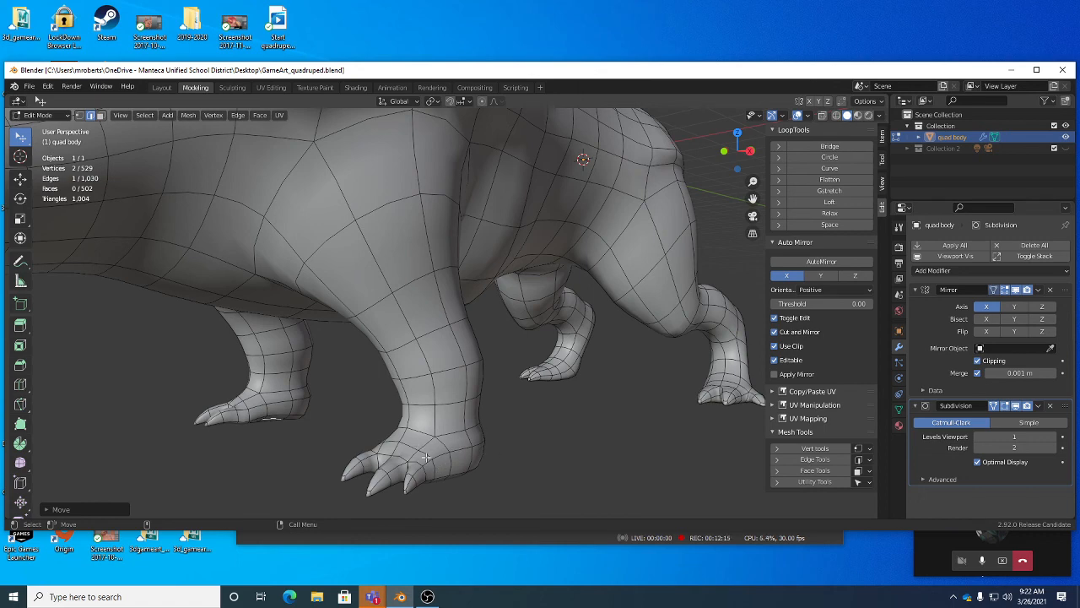
pyautogui.click(593, 444)
pyautogui.rightClick(604, 432)
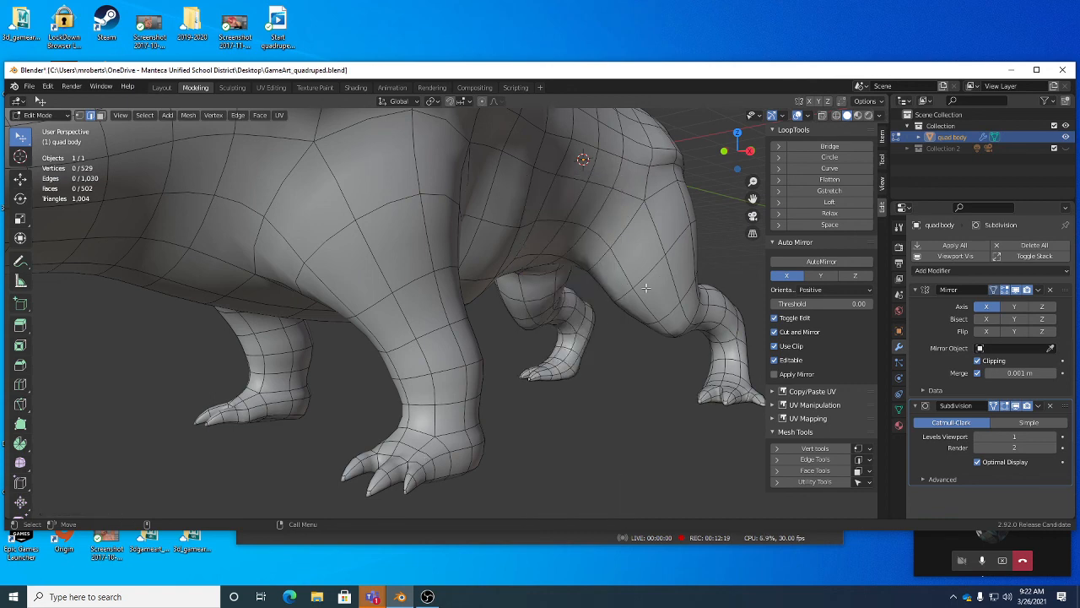
pyautogui.moveTo(513, 444); pyautogui.dragTo(350, 467, button='middle')
pyautogui.moveTo(336, 482); pyautogui.dragTo(361, 452)
pyautogui.moveTo(360, 451); pyautogui.dragTo(481, 441, button='middle')
pyautogui.moveTo(478, 445); pyautogui.dragTo(463, 450)
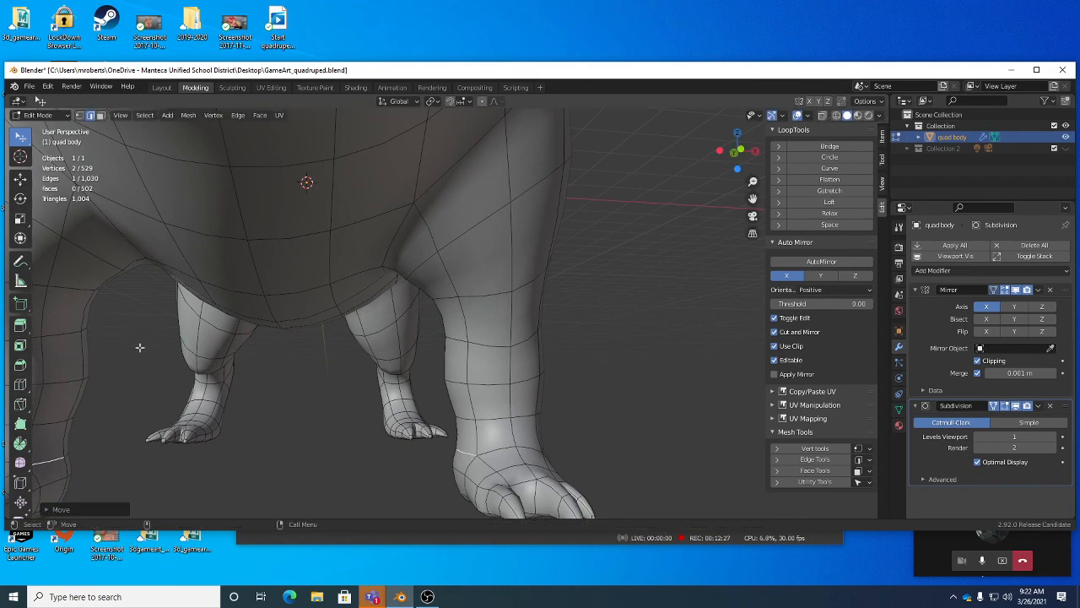
# Save the reshaped ankle to GameArt_quadruped.blend
pyautogui.moveTo(510, 425); pyautogui.dragTo(441, 456, button='middle')
pyautogui.hotkey('ctrl', 's')
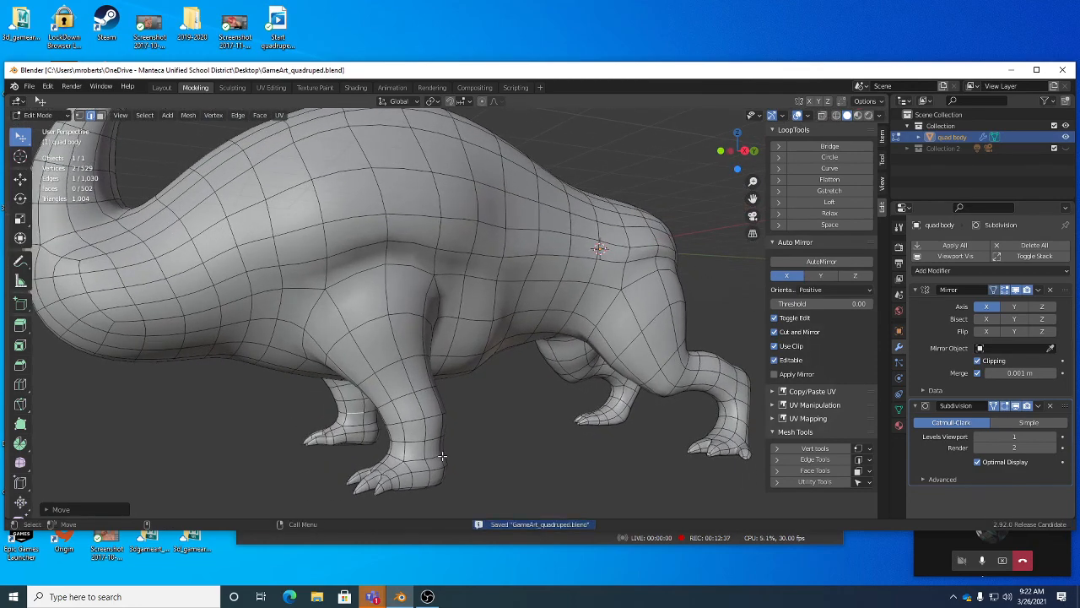
pyautogui.moveTo(430, 597)
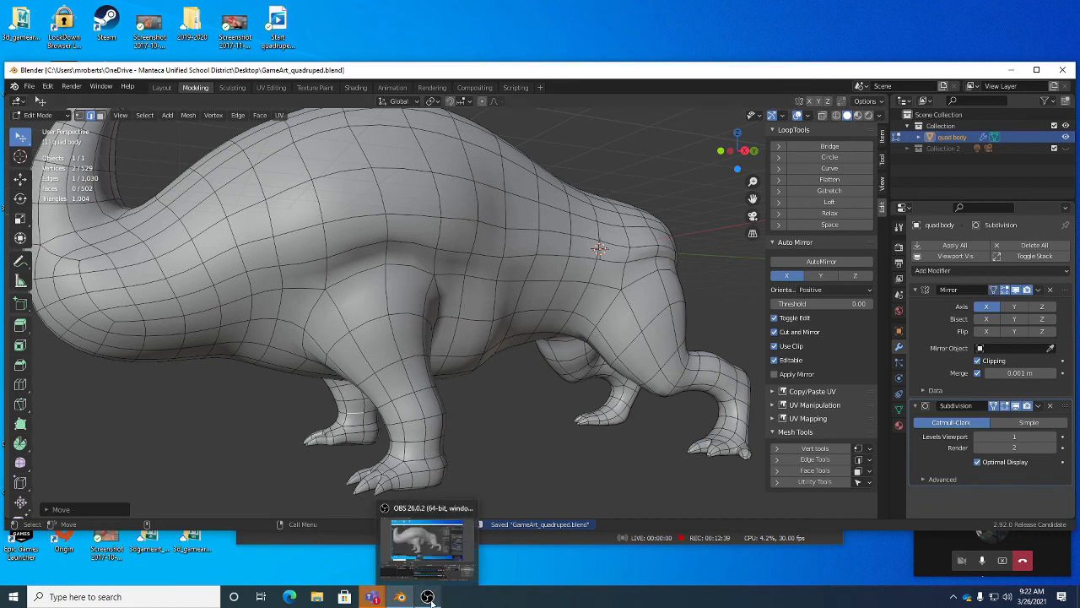